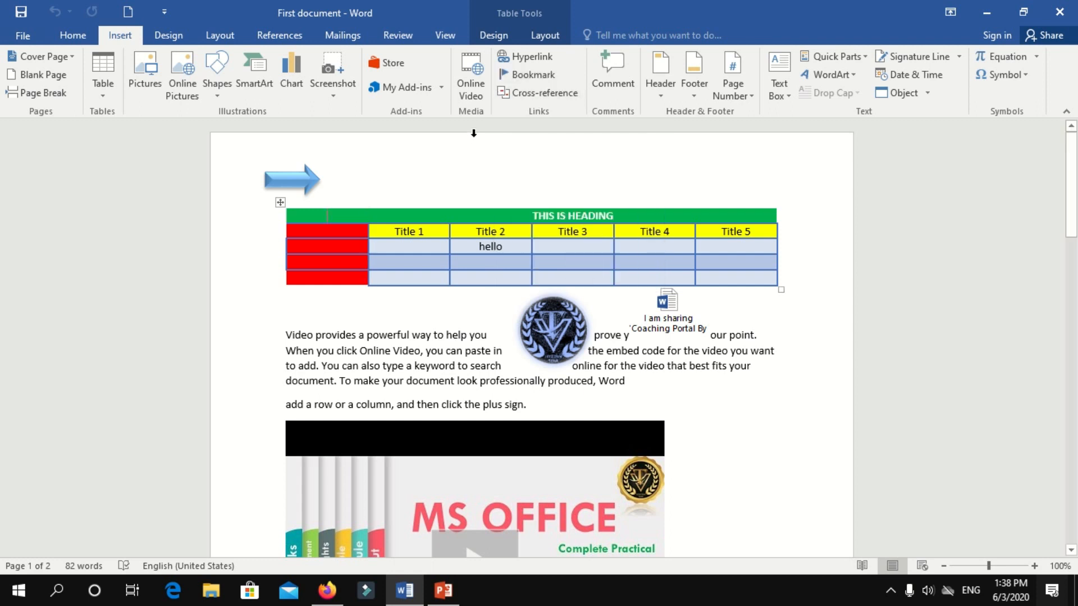
mouse_move(430, 2)
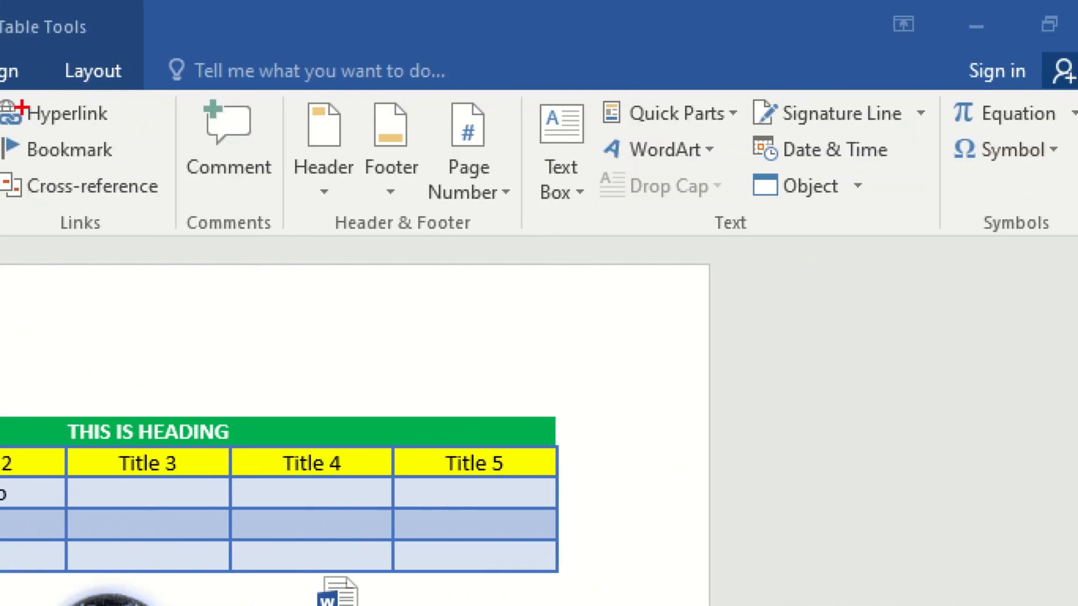
mouse_move(1, 88)
left_mouse_down()
mouse_move(841, 252)
mouse_move(1076, 219)
mouse_move(1075, 240)
left_mouse_up()
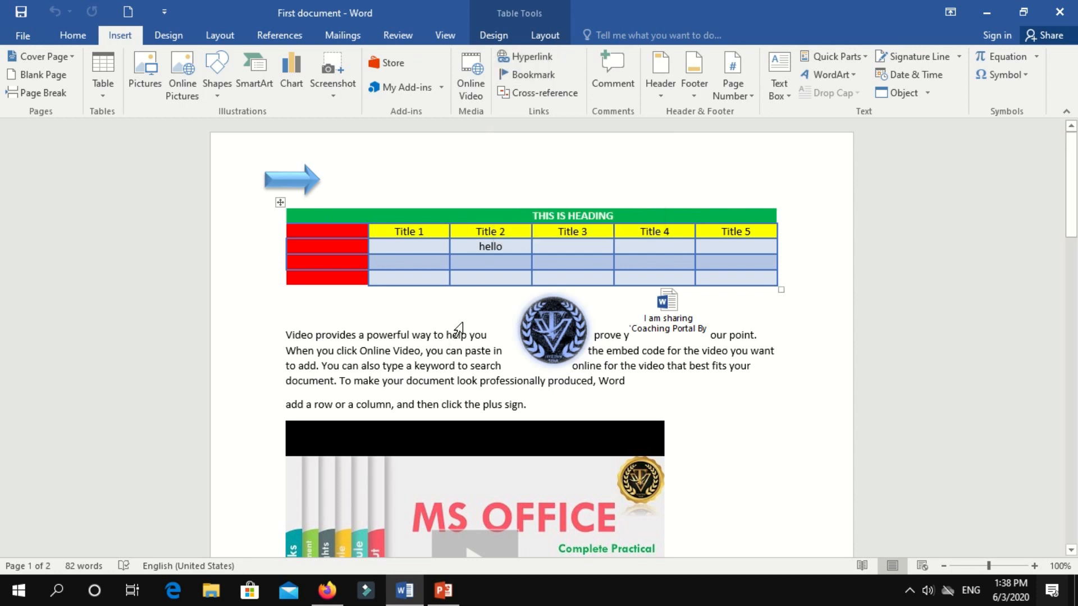
left_click(446, 344)
scroll(404, 352, "down", 1)
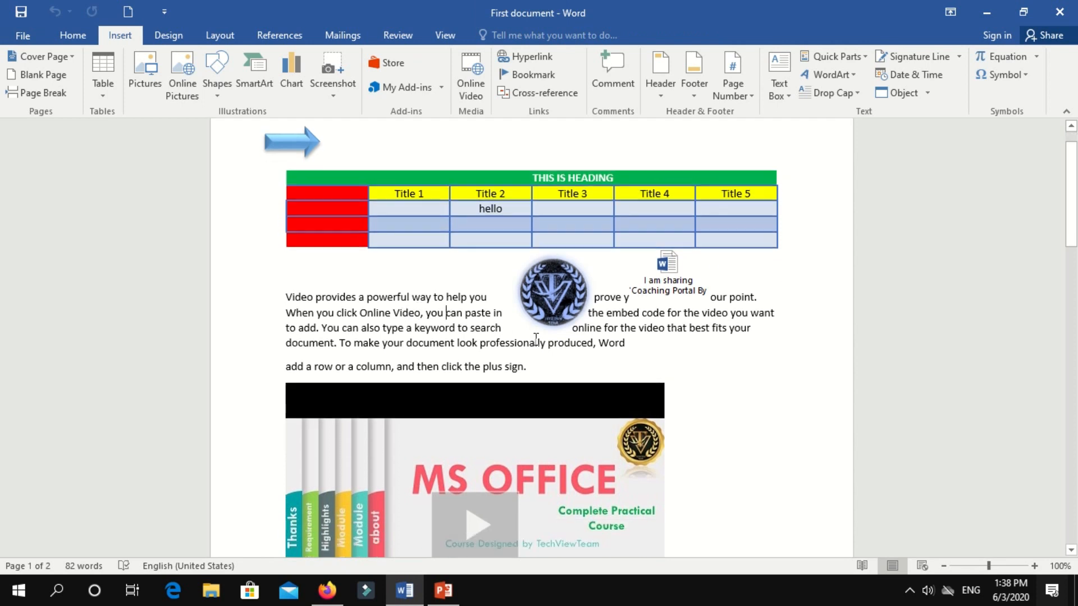
type("tECHvIEW")
key("BackSpace")
key("BackSpace")
key("BackSpace")
key("BackSpace")
key("BackSpace")
key("BackSpace")
key("BackSpace")
key("BackSpace")
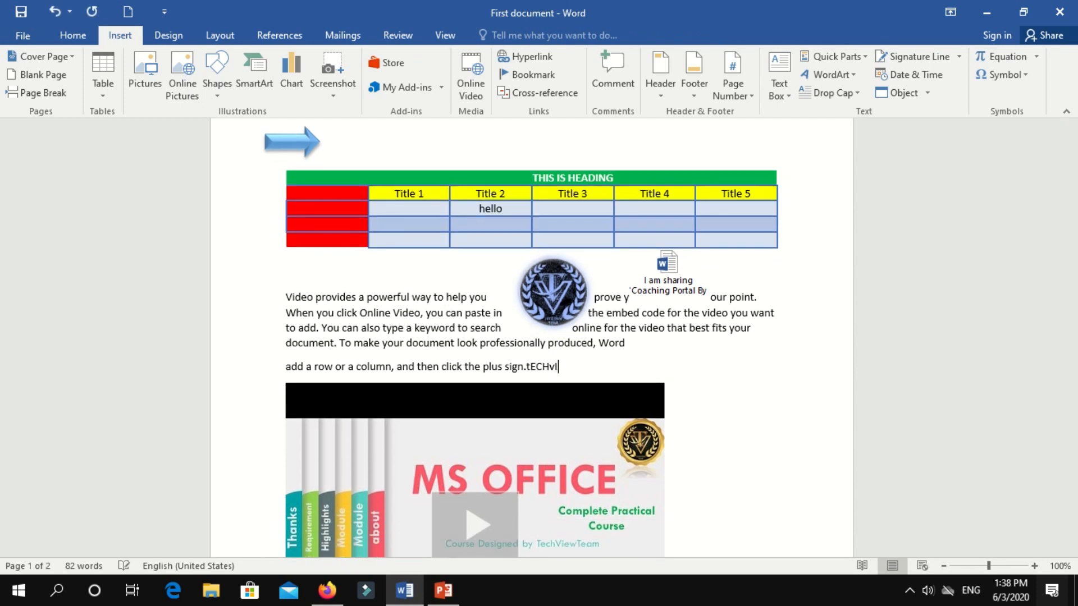
type("TechView Team")
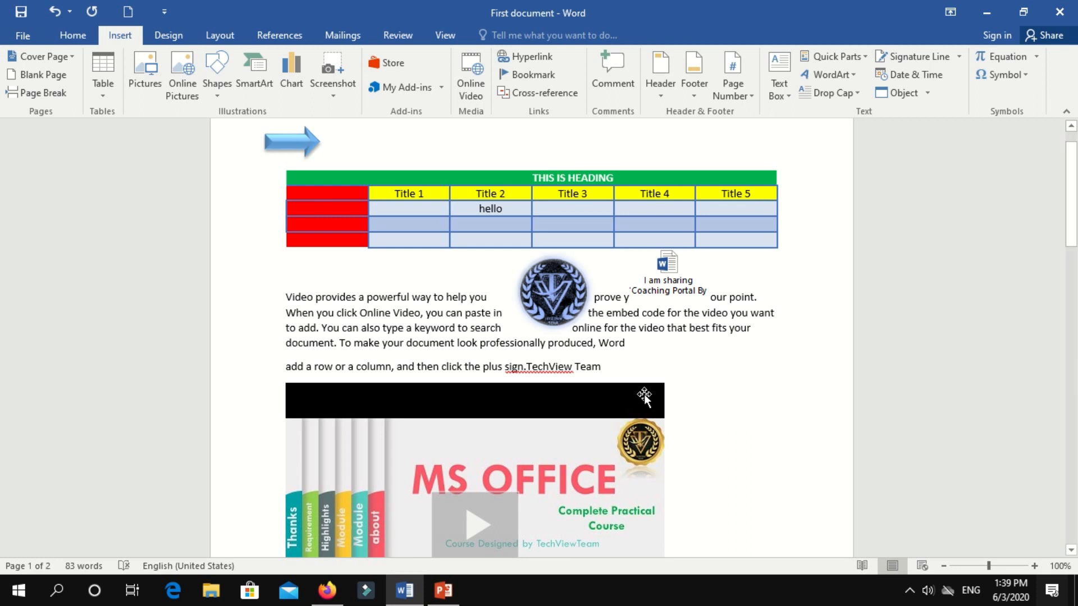
left_click_drag(600, 367, 529, 360)
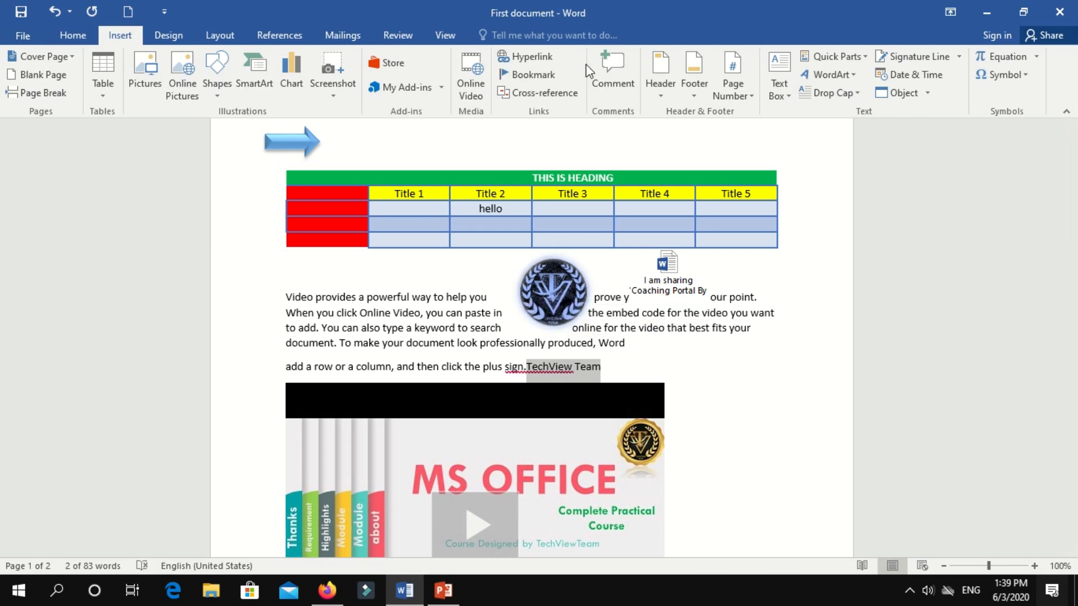
left_click(545, 56)
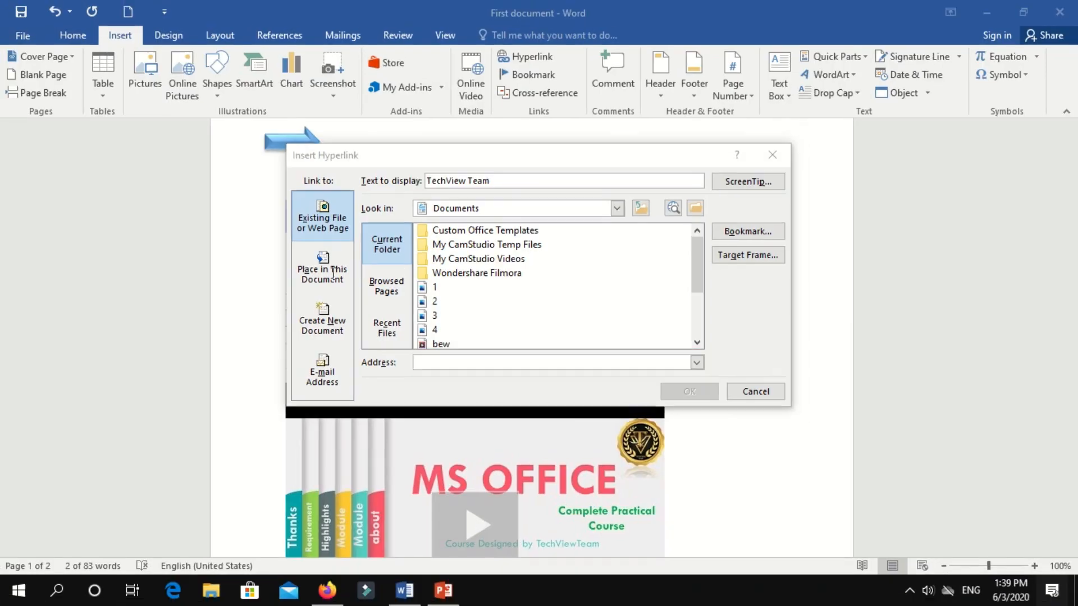
left_click(453, 361)
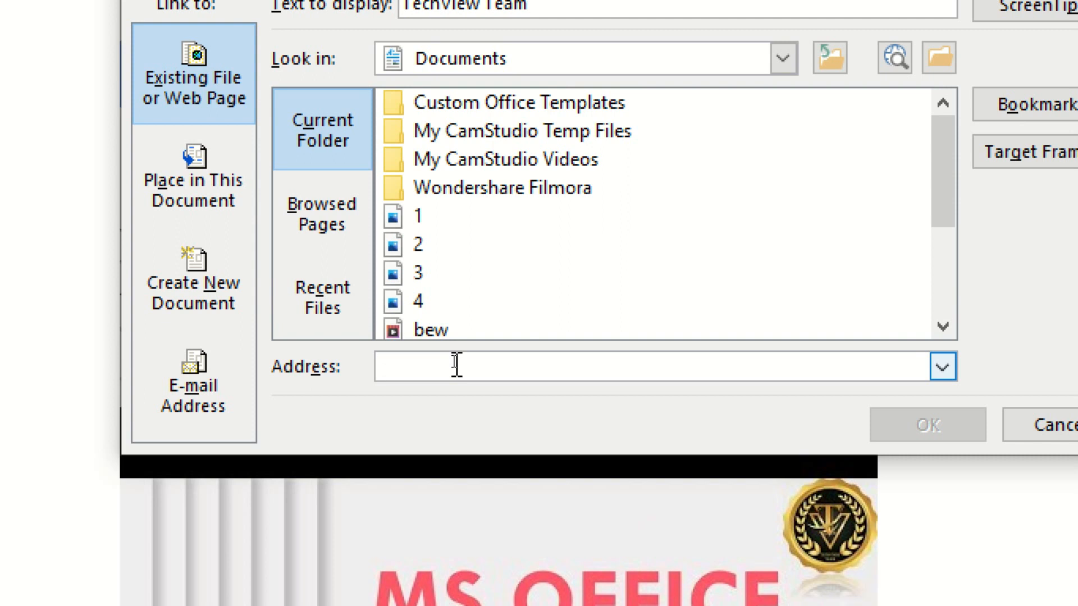
type("www.te")
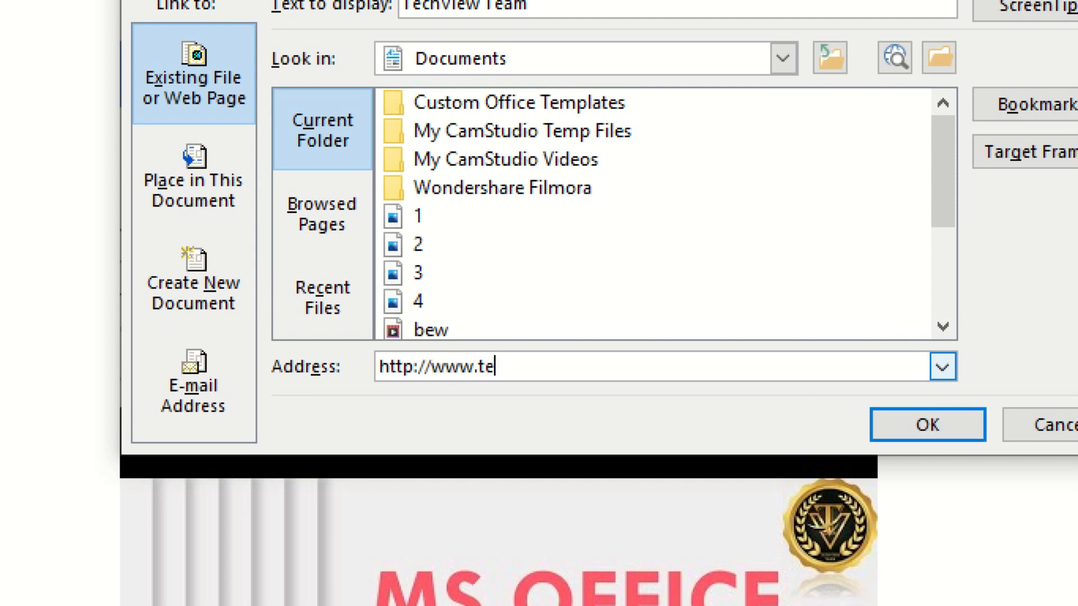
type("chviewteam.com")
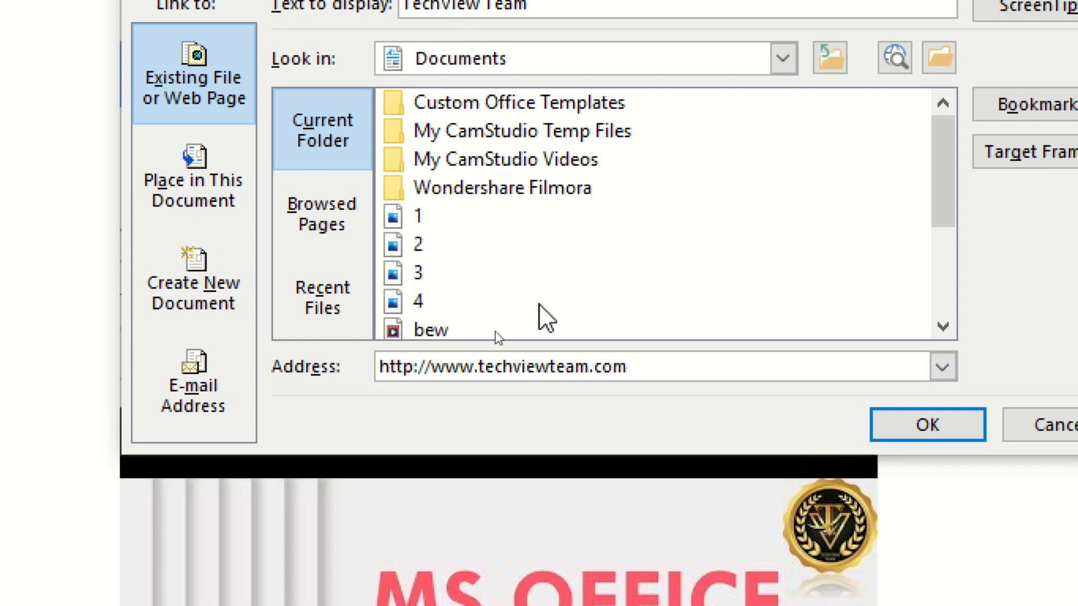
left_click(921, 435)
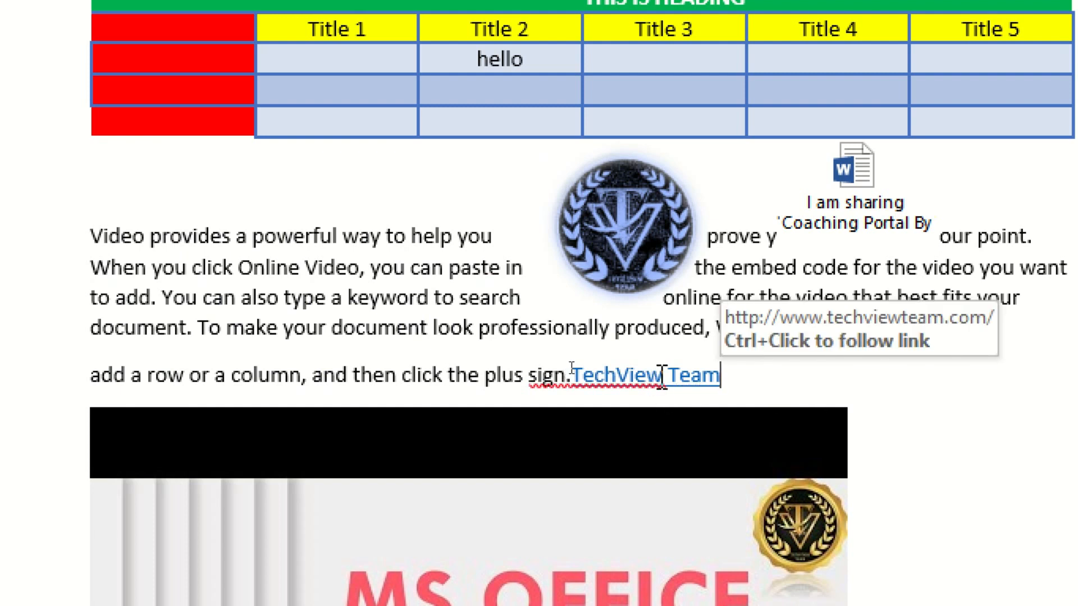
Follow the new TechView Team hyperlink to test it
left_click(693, 376, "ctrl")
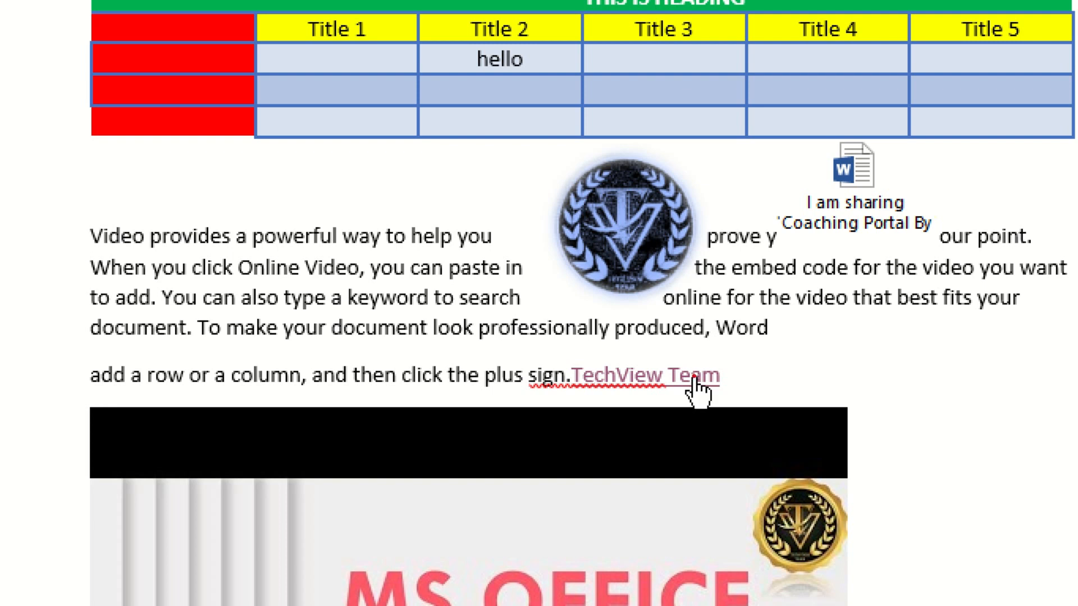
left_click(695, 381, "ctrl")
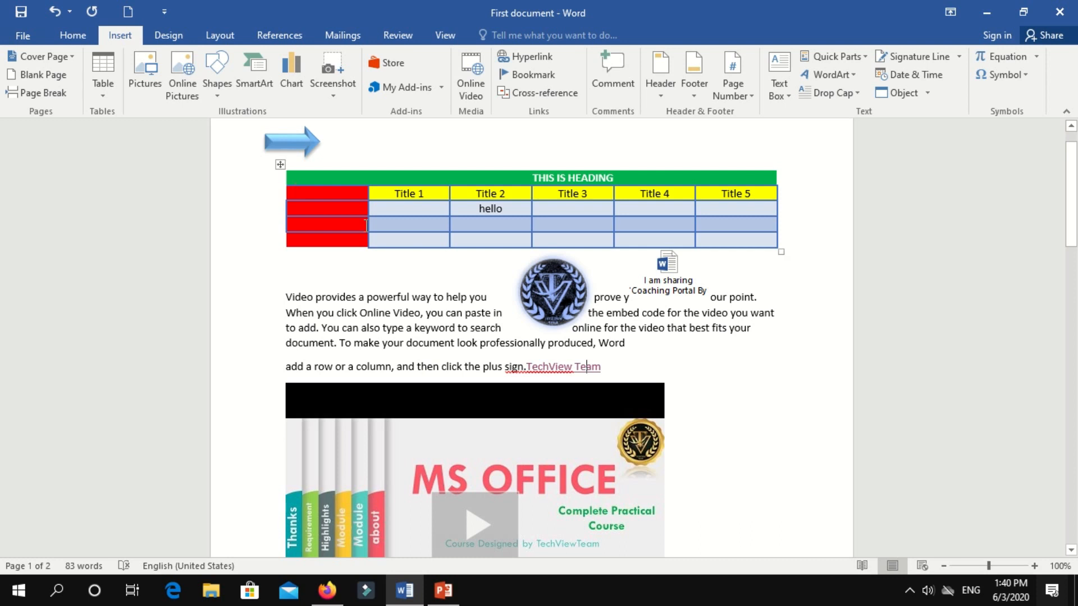
Delete the entire content of the document
scroll(601, 342, "down", 6)
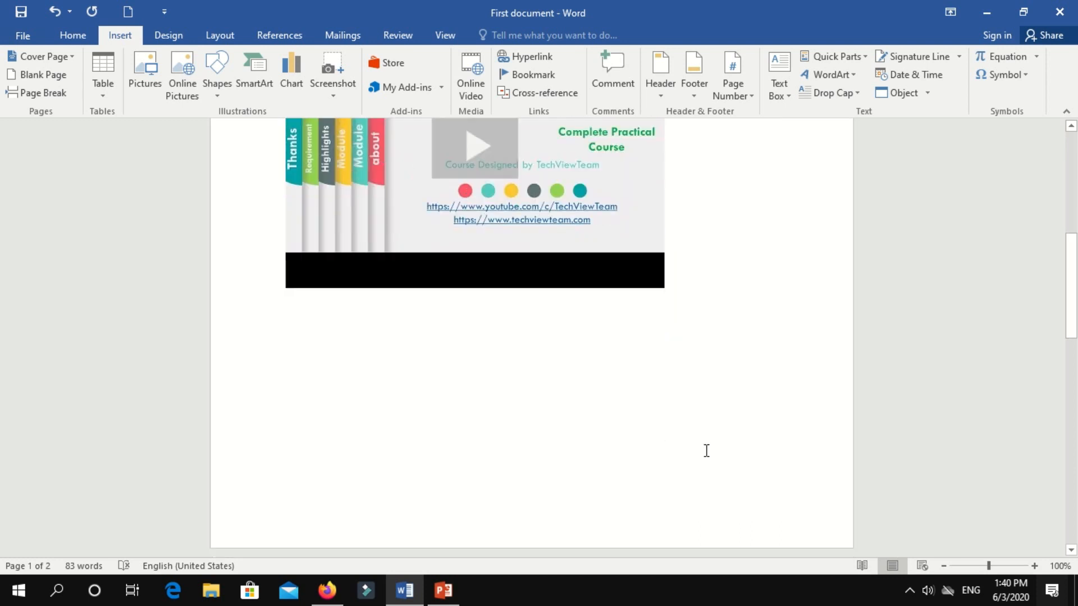
key("ctrl+a")
scroll(625, 339, "up", 3)
key("Delete")
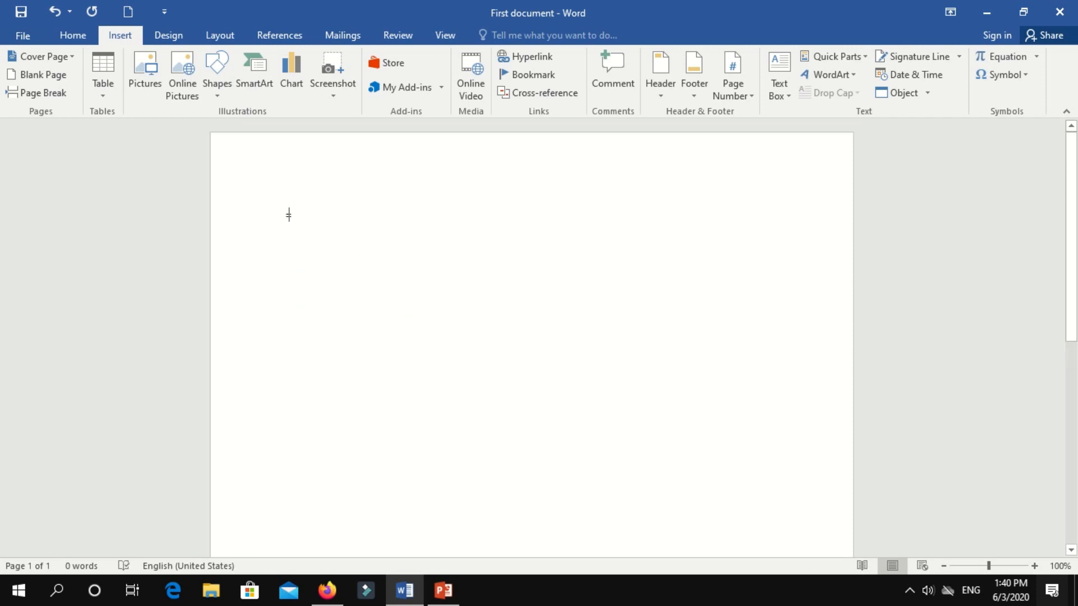
Generate sample text of three paragraphs with ten sentences each using =rand(3,10)
type("=rand(3,10)")
key("Return")
scroll(356, 251, "up", 3)
scroll(339, 383, "down", 8)
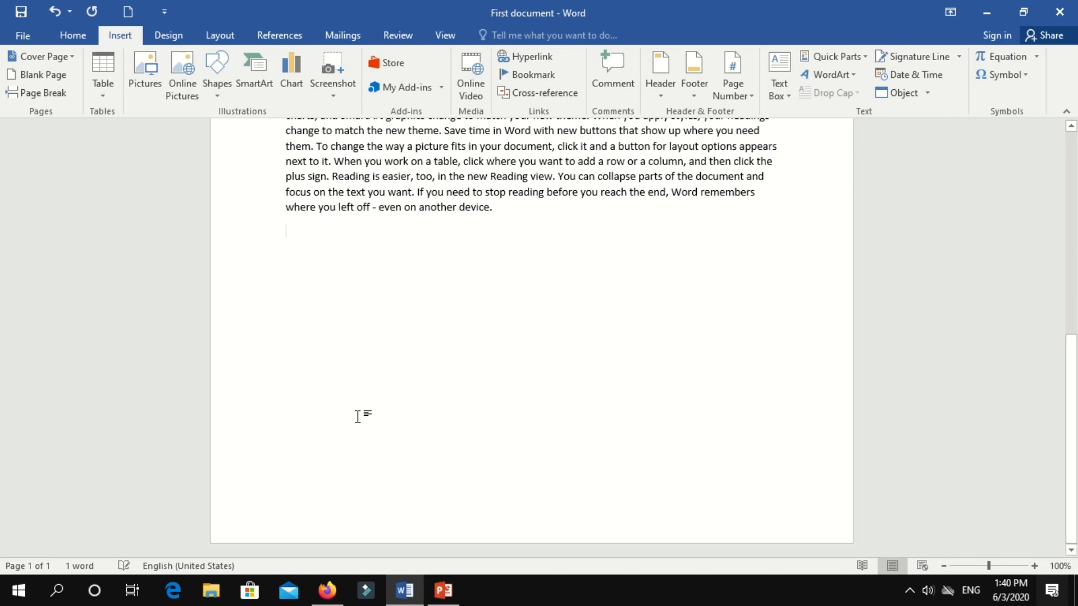
scroll(348, 337, "up", 8)
Insert more sample text above the first paragraph using =rand(20,3)
left_click(291, 212)
scroll(290, 209, "up", 1)
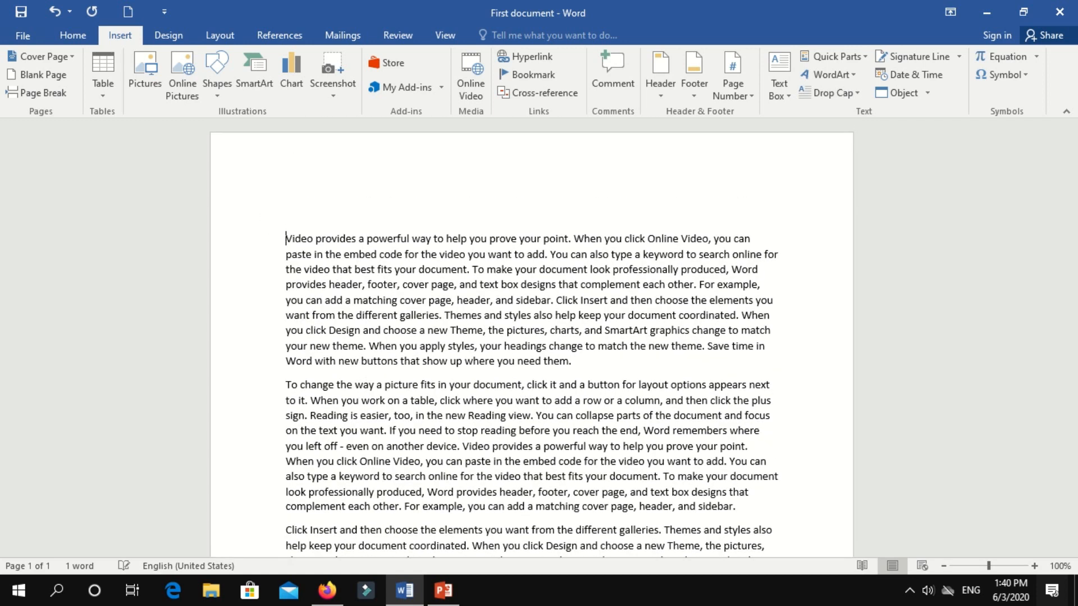
key("Up")
type("=rand(20,3)")
key("Return")
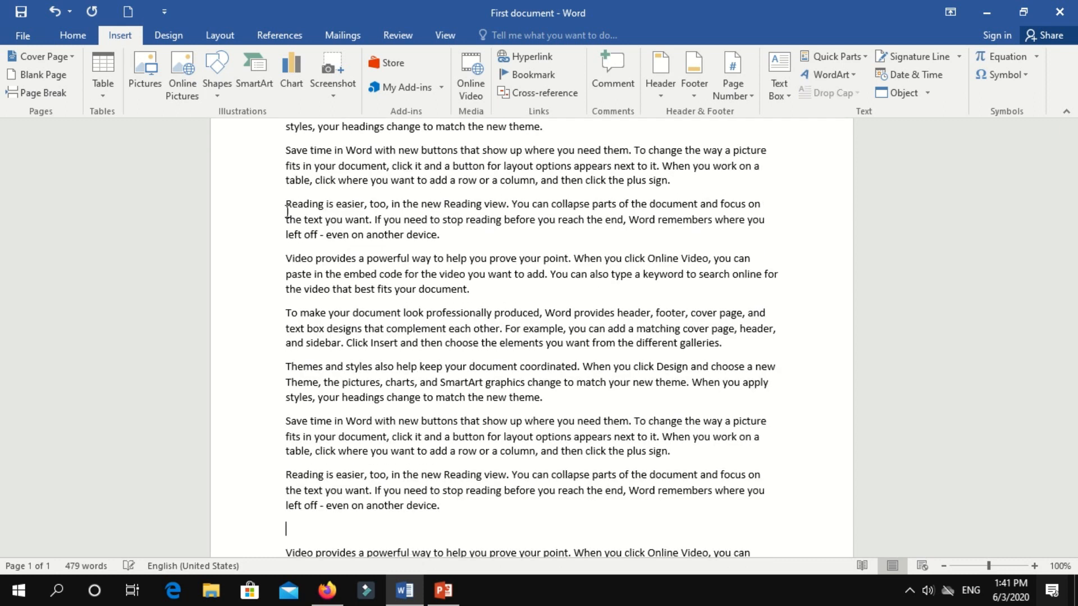
Add the line "Title 1" at the very start of the document and apply the Heading 1 style to it
scroll(251, 320, "up", 10)
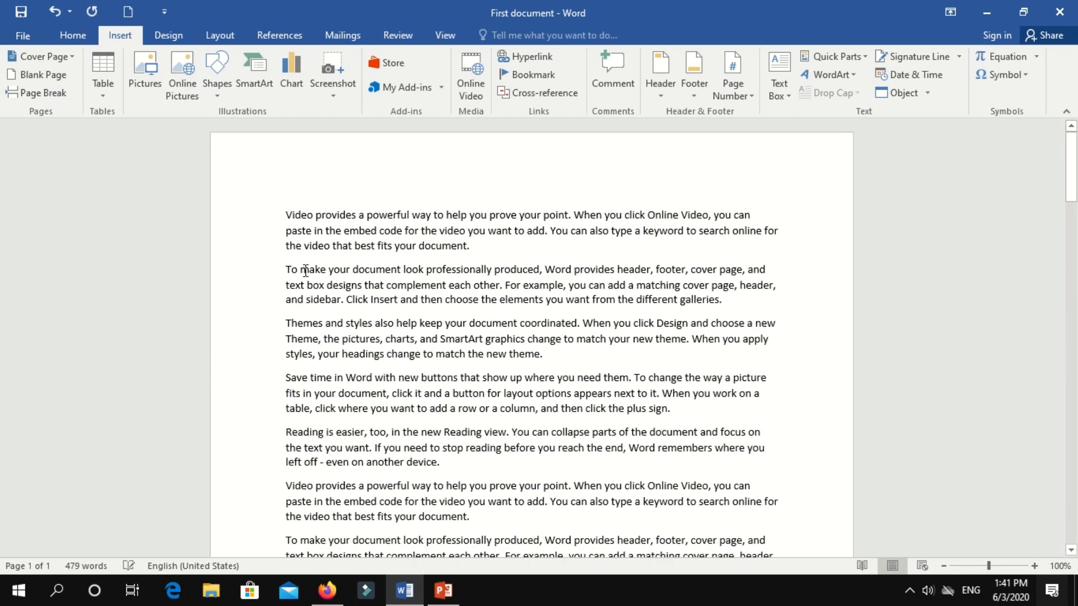
key("Return")
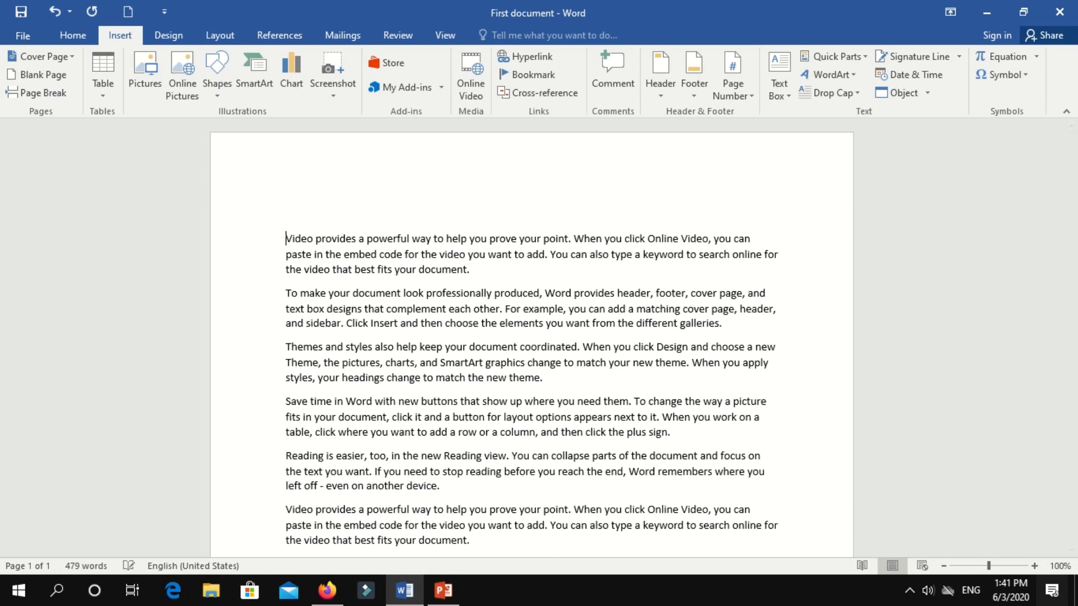
type("Title 1")
left_click(280, 216)
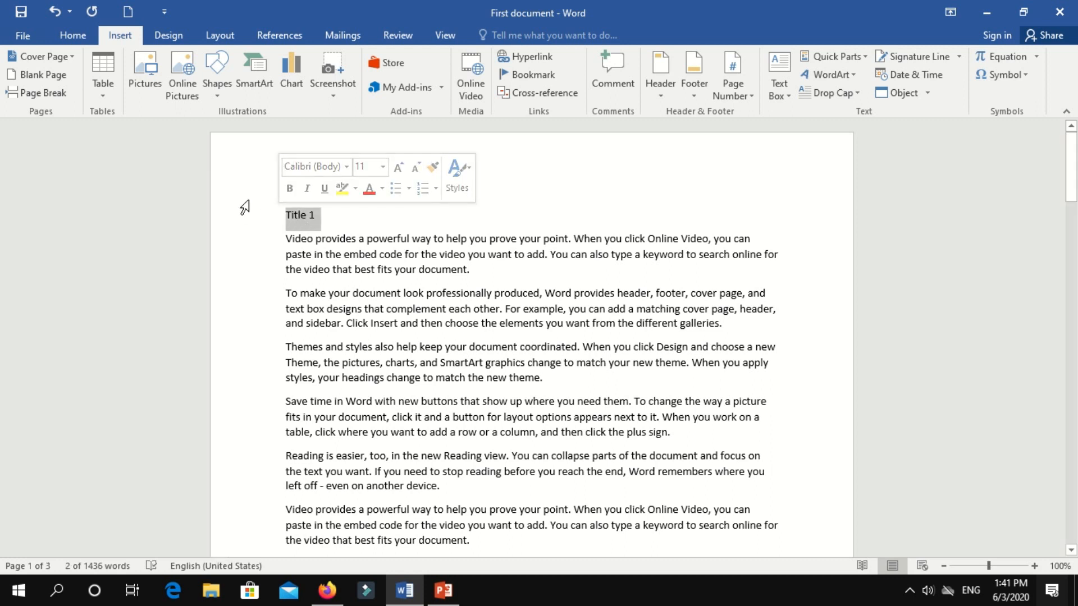
left_click(73, 35)
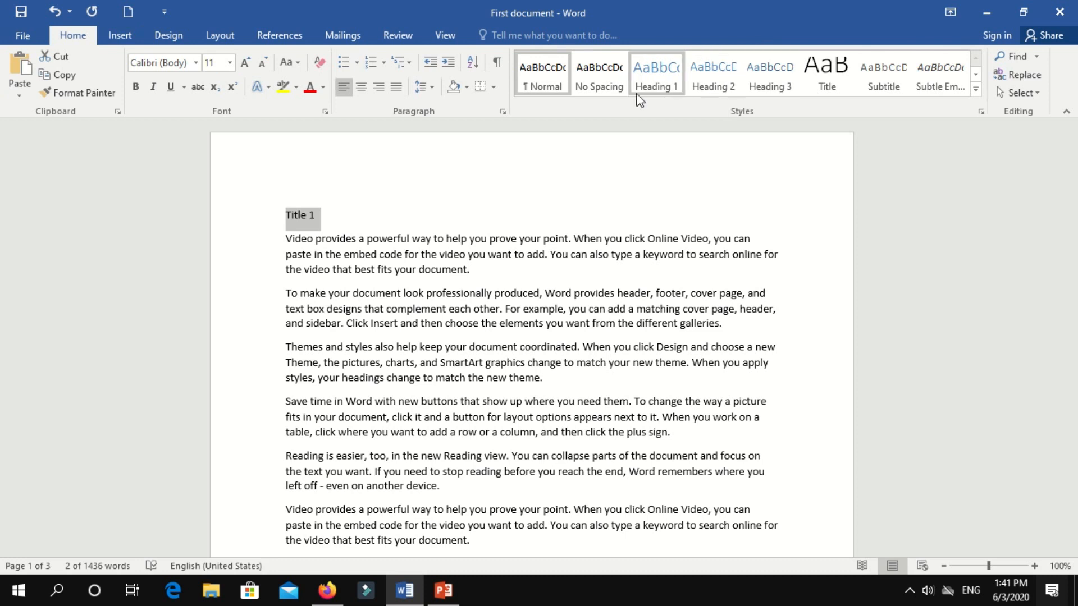
left_click(656, 75)
Apply the Subtitle style to the first paragraph below the heading and indent the second paragraph one level
left_click(306, 265)
left_click_drag(287, 251, 473, 281)
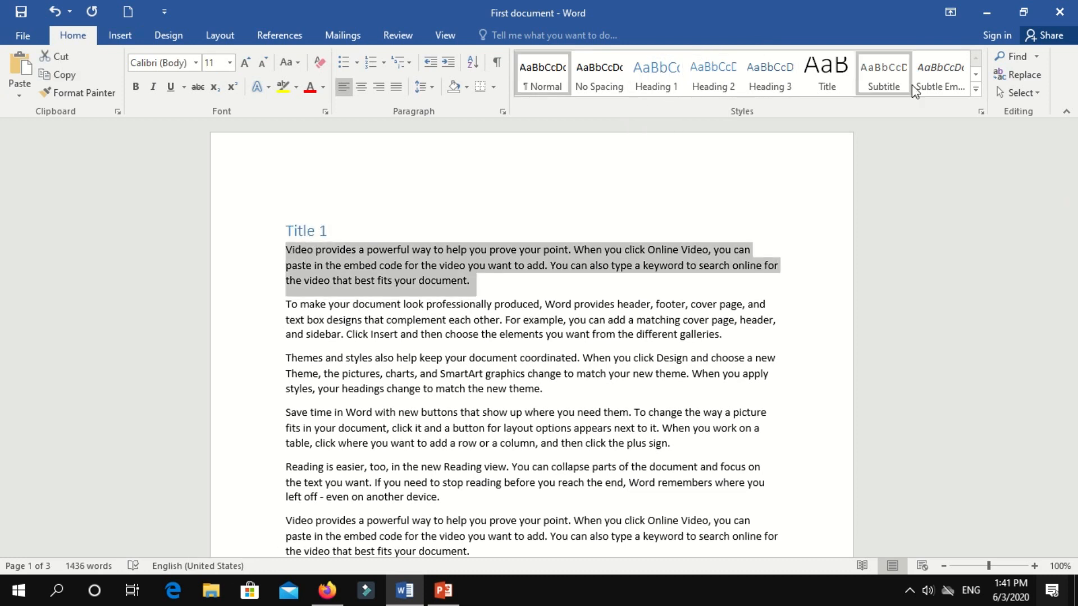
left_click(884, 76)
left_click(360, 281)
left_click_drag(286, 304, 724, 337)
left_click(448, 62)
Try to copy the formatting of the heading and its two paragraphs onto the following paragraphs with Format Painter
left_click_drag(434, 354, 277, 229)
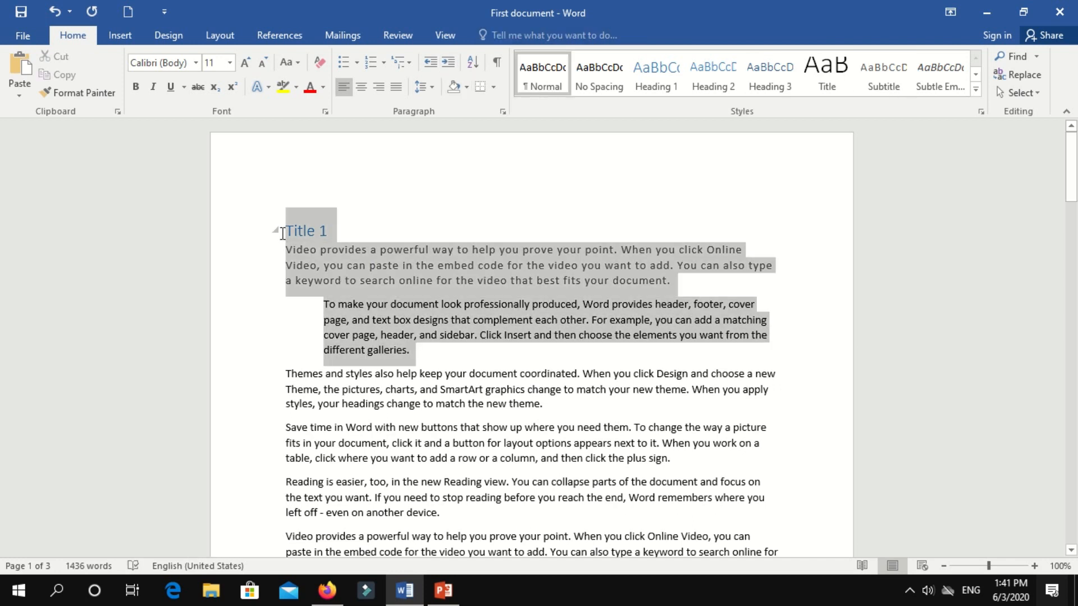
left_click(84, 92)
left_click_drag(283, 374, 473, 493)
key("ctrl+z")
Copy the "Title 1" heading and paste it above the first "Themes and styles" paragraph
scroll(308, 249, "up", 3)
left_click_drag(285, 155, 336, 155)
key("ctrl+c")
left_click(413, 276)
key("Return")
key("BackSpace")
key("ctrl+v")
Paste the copied "Title 1" heading above the next "Video provides" paragraph on page 1
scroll(359, 331, "down", 3)
left_click(279, 387)
key("Return")
key("Up")
key("ctrl+v")
Paste another "Title 1" heading above the "Save time in Word" paragraph that follows at the end of page 1
scroll(275, 393, "down", 5)
left_click(284, 410)
key("Up")
key("Return")
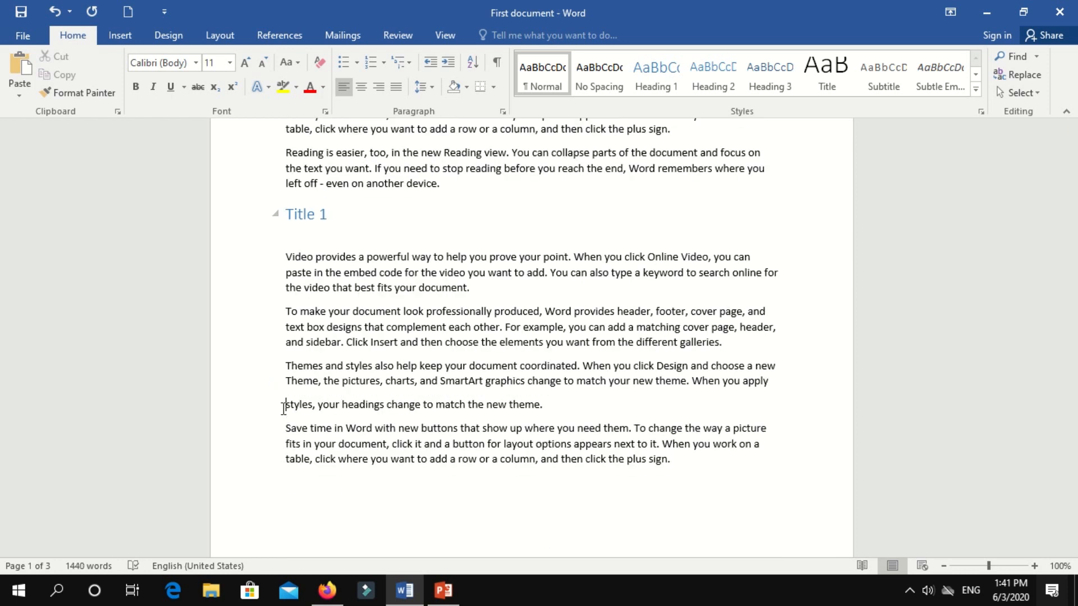
key("Return")
key("Up")
key("ctrl+v")
Paste another "Title 1" heading above the "To make your document" paragraph on page 2
scroll(283, 415, "down", 5)
left_click(284, 497)
key("Return")
key("Up")
key("ctrl+v")
Paste another "Title 1" heading above the "Video provides" paragraph in the lower half of page 2
scroll(303, 393, "down", 7)
left_click(286, 310)
key("Return")
key("Up")
key("ctrl+v")
Paste a last "Title 1" heading above the long ten-sentence "Video provides" paragraph on page 3
scroll(285, 314, "down", 7)
left_click(280, 417)
key("Return")
key("Up")
key("ctrl+v")
Indent the "Save time in Word" and "Reading is easier" paragraphs under the second heading one level
scroll(355, 406, "up", 7)
scroll(355, 406, "up", 15)
left_click_drag(274, 444, 468, 527)
left_click(451, 64)
Indent all paragraphs after the "Video provides" paragraph under the third heading one level
scroll(305, 195, "down", 12)
scroll(305, 195, "up", 2)
left_click_drag(285, 235, 569, 334)
left_click(448, 63)
Indent the "Reading is easier" and "Video provides" paragraphs under the fourth heading one level
scroll(445, 347, "down", 9)
left_click_drag(283, 243, 480, 330)
left_click(448, 62)
Under the fifth heading, indent the "Themes and styles" paragraph one level and the two paragraphs after it two levels
scroll(279, 269, "down", 3)
left_click(285, 266)
left_click_drag(284, 266, 441, 405)
left_click(448, 63)
left_click_drag(324, 320, 589, 406)
left_click(449, 63)
Under the sixth heading, indent the second and third paragraphs one level and the "Save time" and "Reading" paragraphs two levels
scroll(404, 428, "down", 8)
left_click_drag(285, 169, 547, 253)
left_click(448, 62)
scroll(356, 339, "down", 3)
left_click_drag(285, 313, 449, 399)
left_click(453, 62)
Indent the long "To change the way" and "Click Insert" paragraphs under the last heading one level
scroll(307, 393, "down", 4)
left_click(447, 63)
left_click(448, 62)
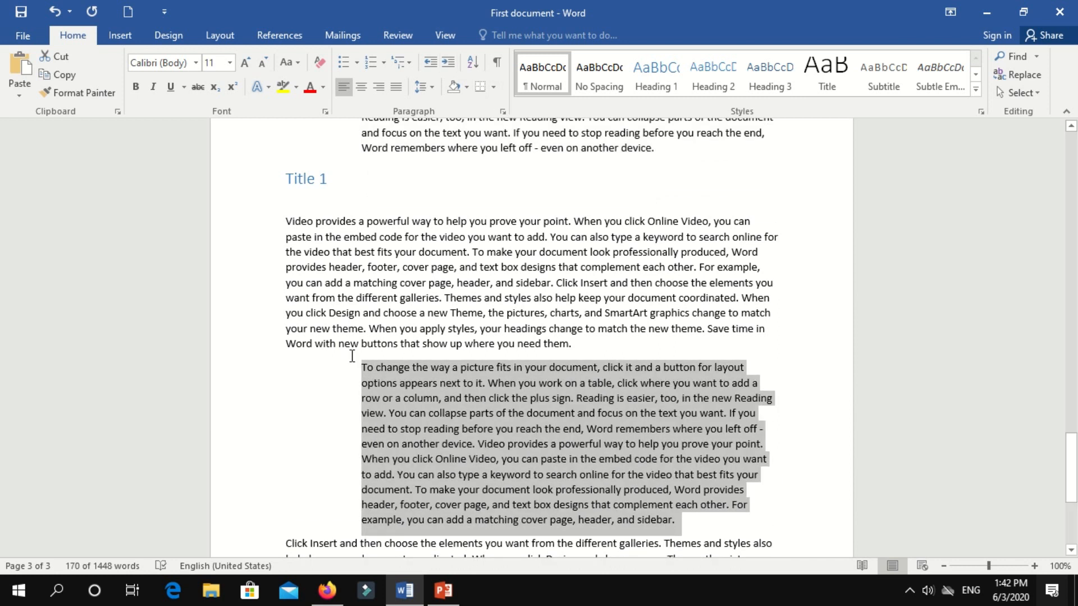
left_click(430, 62)
scroll(359, 314, "down", 3)
left_click_drag(286, 376, 498, 501)
left_click(448, 63)
Review the headings and indented paragraphs across all three pages of the document
scroll(422, 260, "up", 2)
scroll(422, 260, "up", 10)
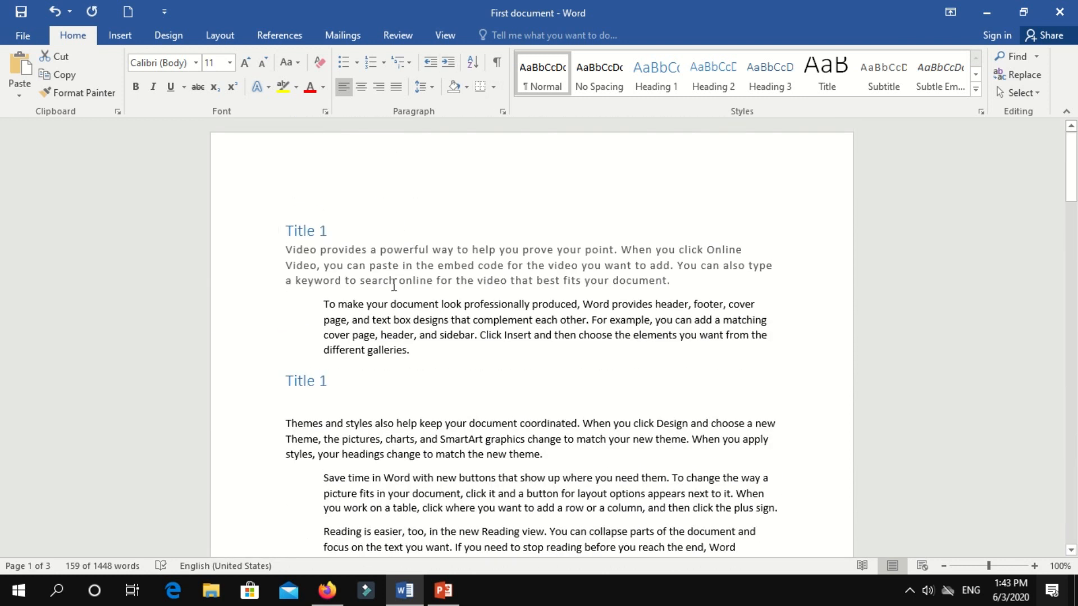
scroll(548, 330, "down", 9)
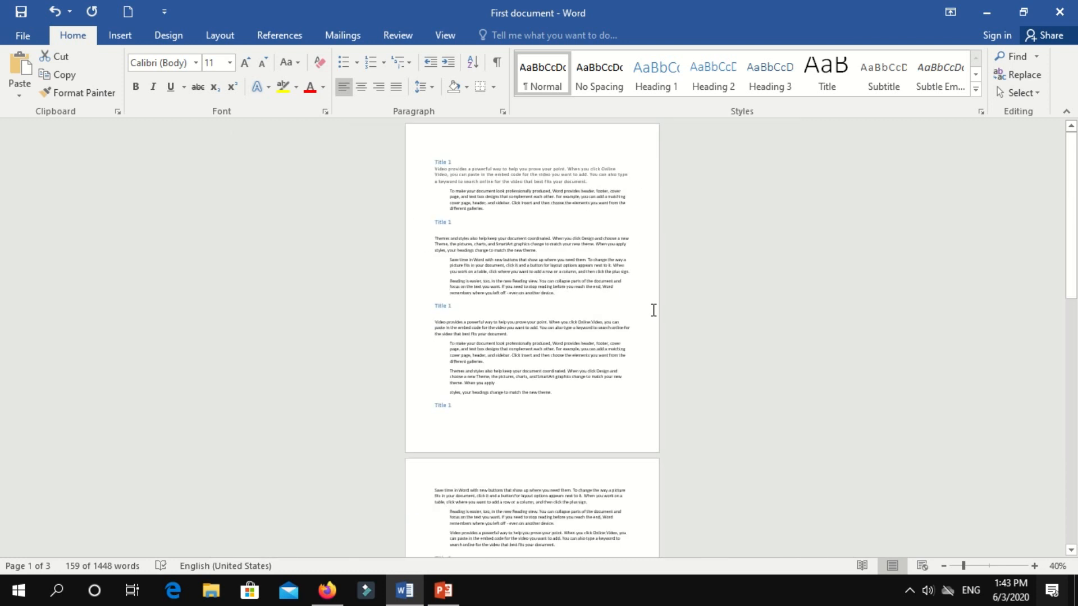
scroll(654, 310, "up", 1)
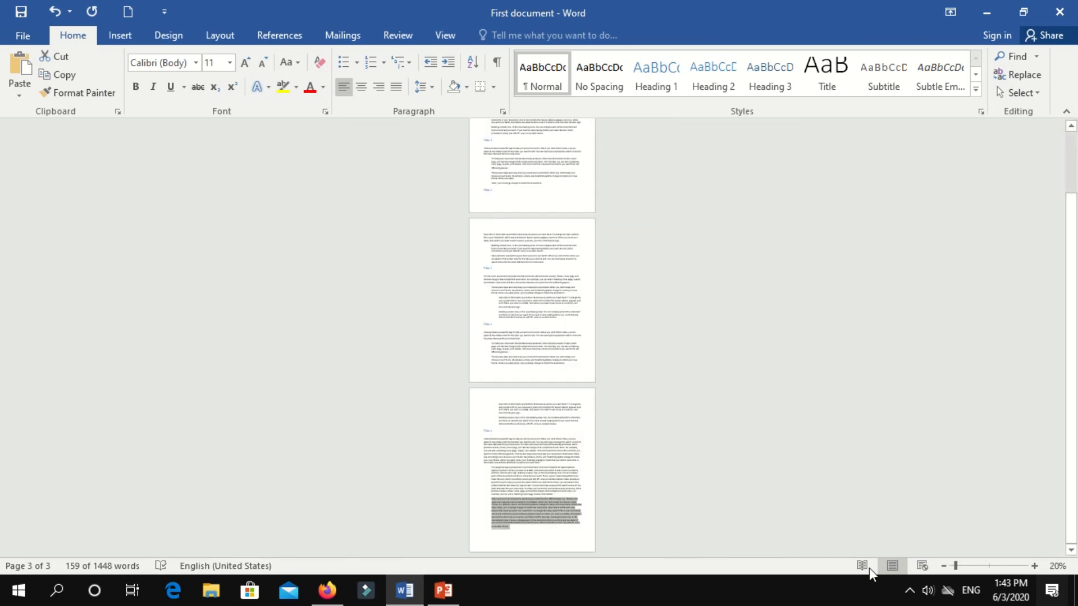
scroll(661, 417, "up", 4)
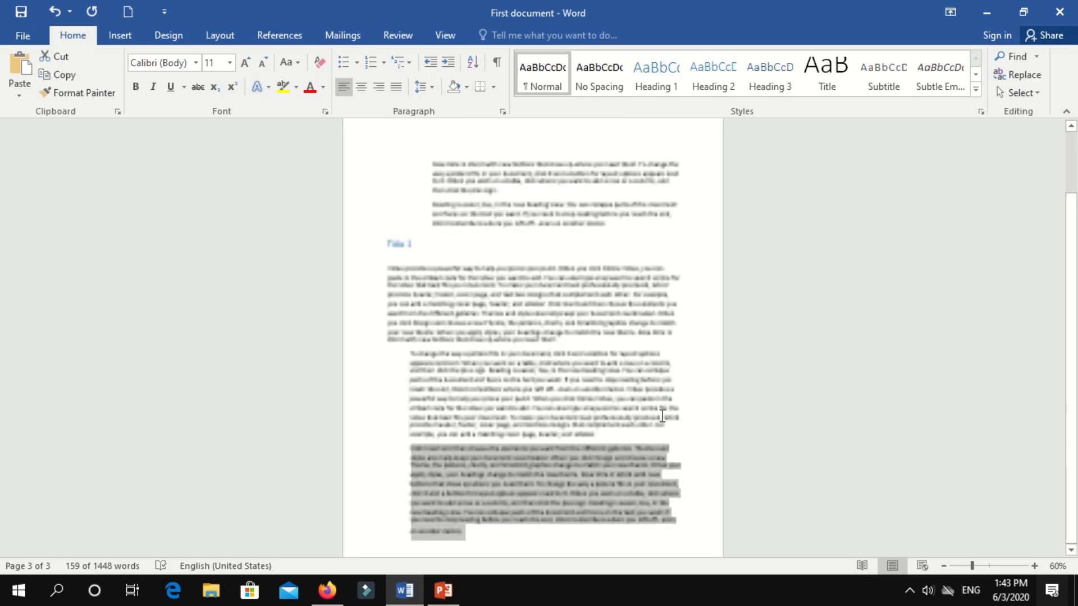
scroll(663, 416, "up", 4)
scroll(702, 352, "up", 5)
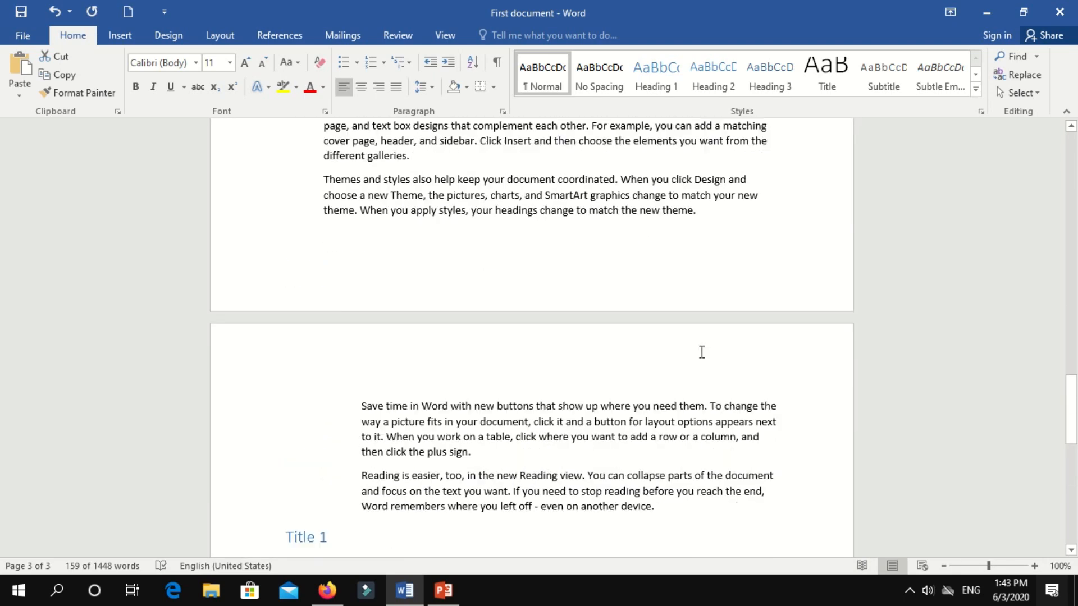
scroll(701, 353, "down", 3)
scroll(700, 352, "down", 3)
scroll(743, 354, "up", 4)
scroll(750, 348, "up", 6)
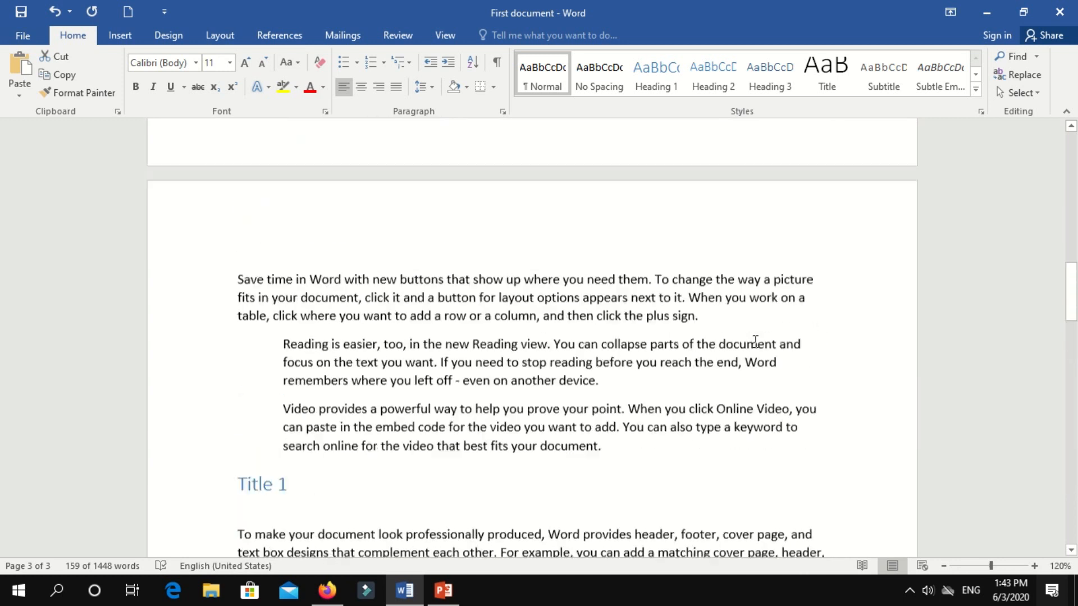
scroll(730, 343, "up", 4)
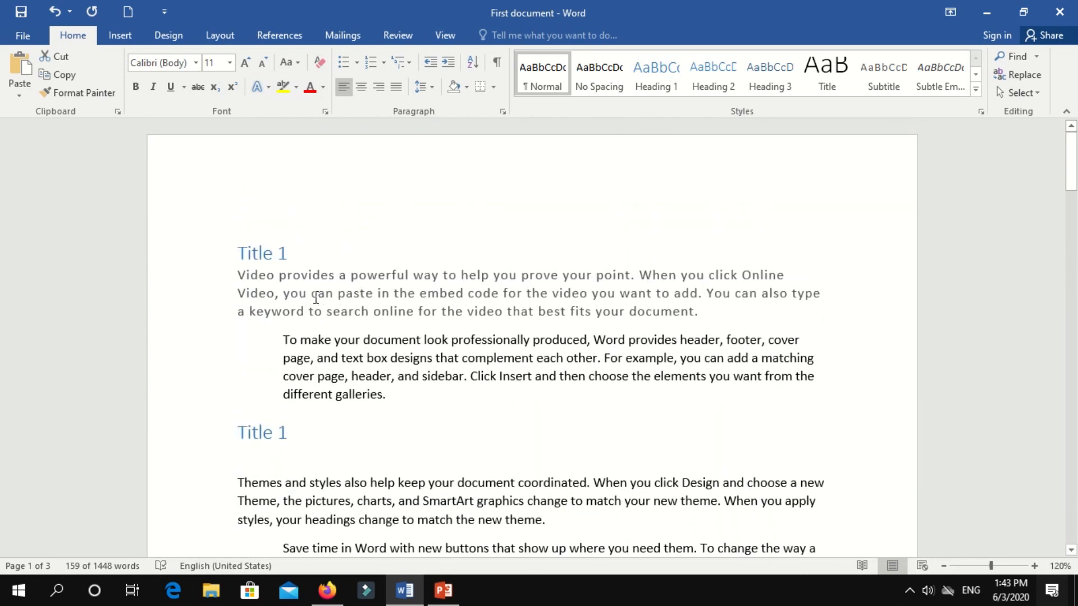
Apply the 1) a) i) multilevel list to the whole document and remove the number from the paragraph under the first heading
key("ctrl+a")
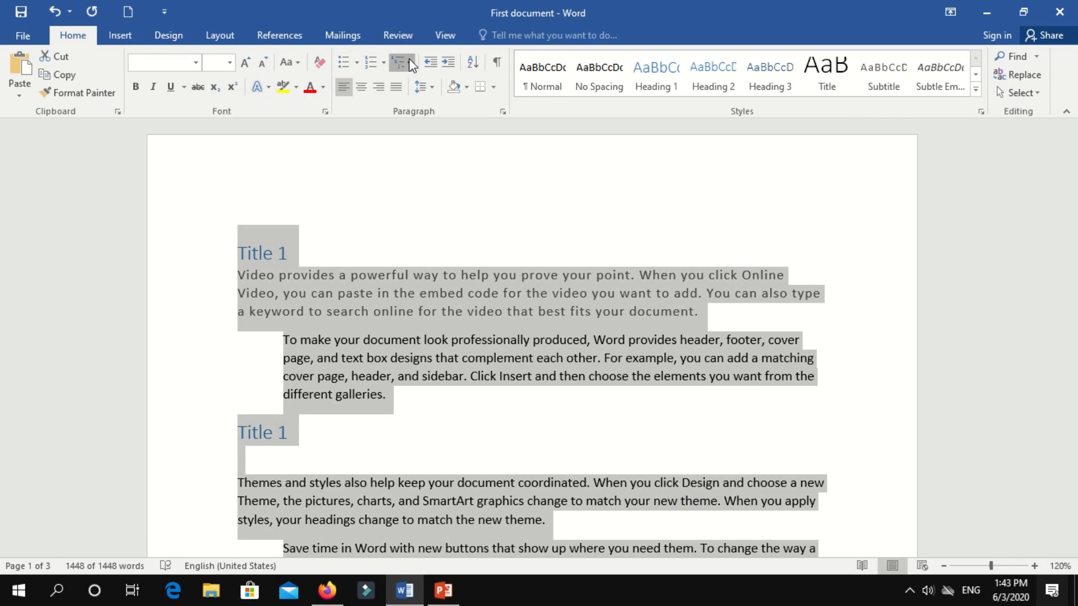
left_click(410, 63)
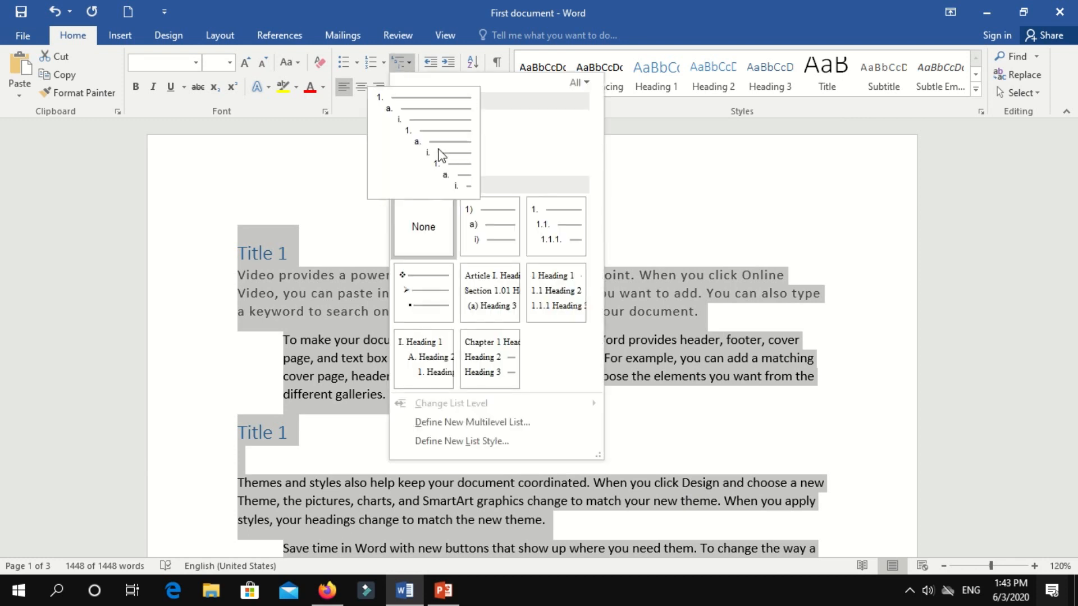
left_click(476, 245)
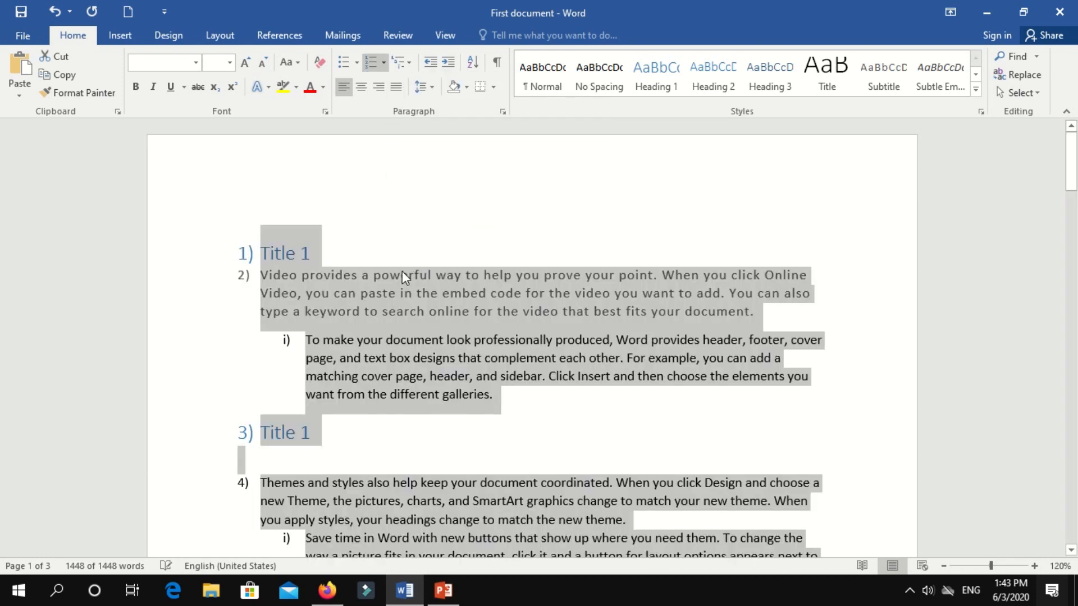
scroll(329, 380, "down", 3)
scroll(329, 379, "up", 3)
left_click(261, 275)
key("BackSpace")
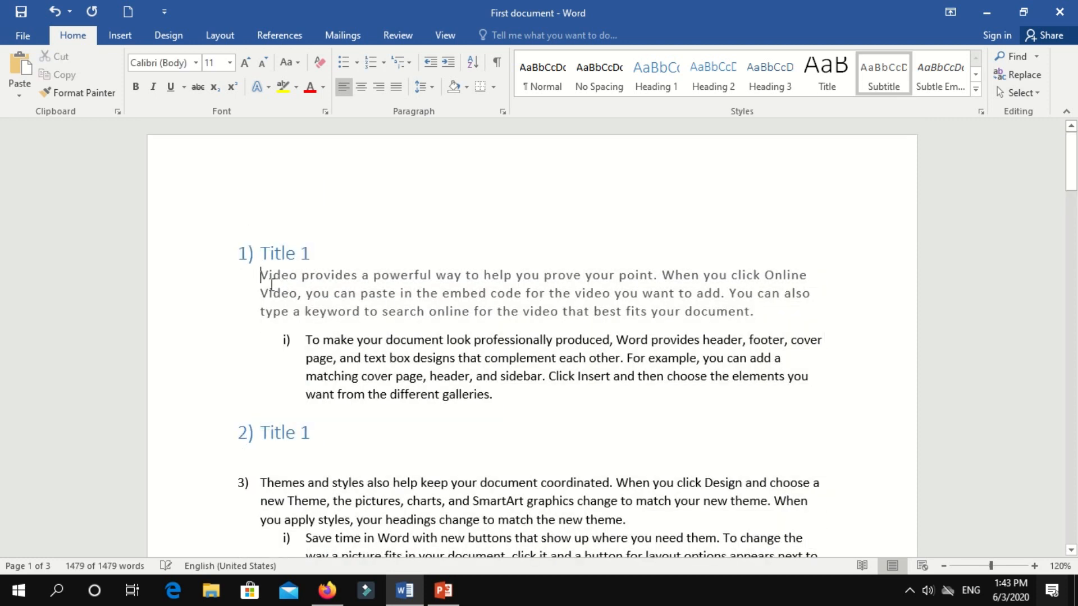
Apply the Subtitle style to the "Themes and styles" paragraph under the second heading and the "Video provides" paragraph under the third
scroll(276, 399, "down", 2)
triple_click(277, 398)
left_click(883, 78)
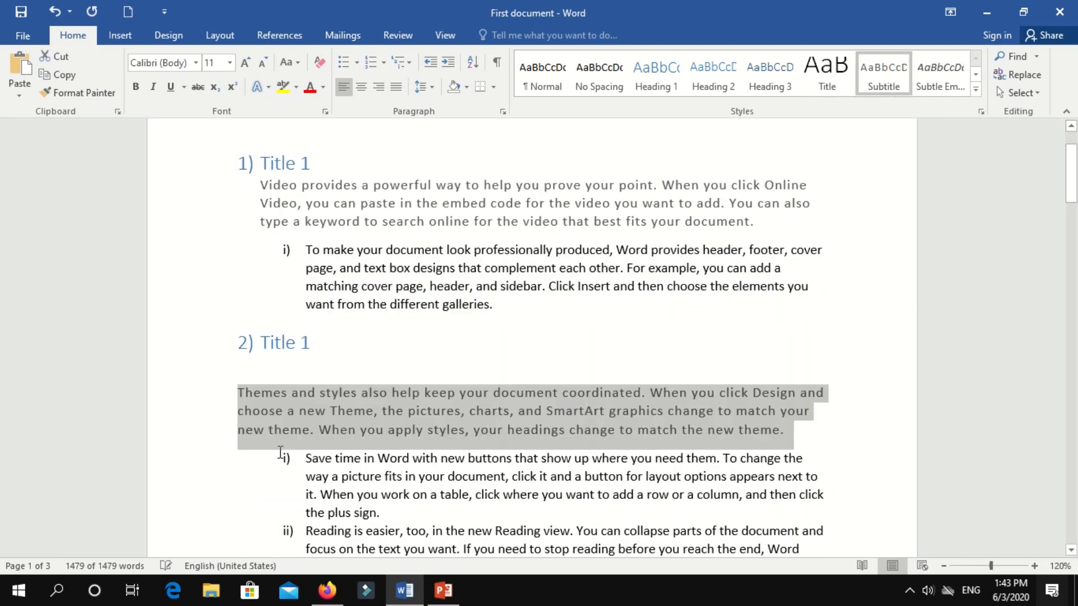
scroll(385, 414, "down", 5)
left_click_drag(257, 338, 570, 381)
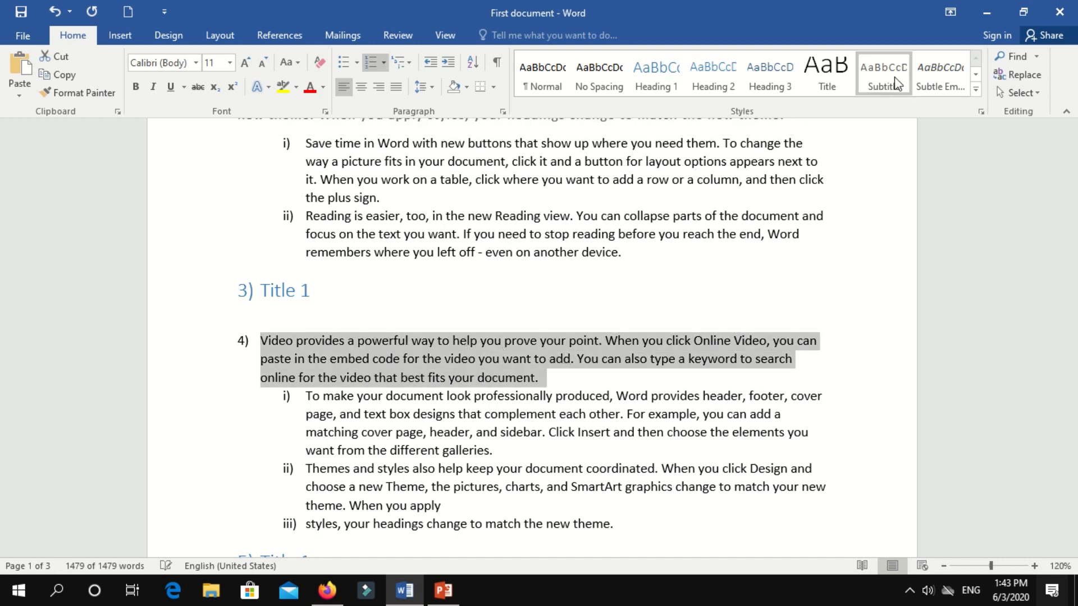
left_click(896, 83)
Apply the Subtitle style to the "Save time" paragraph below the fourth heading and the "To make your document" paragraph below the fifth
scroll(344, 380, "down", 6)
left_click_drag(254, 434, 787, 472)
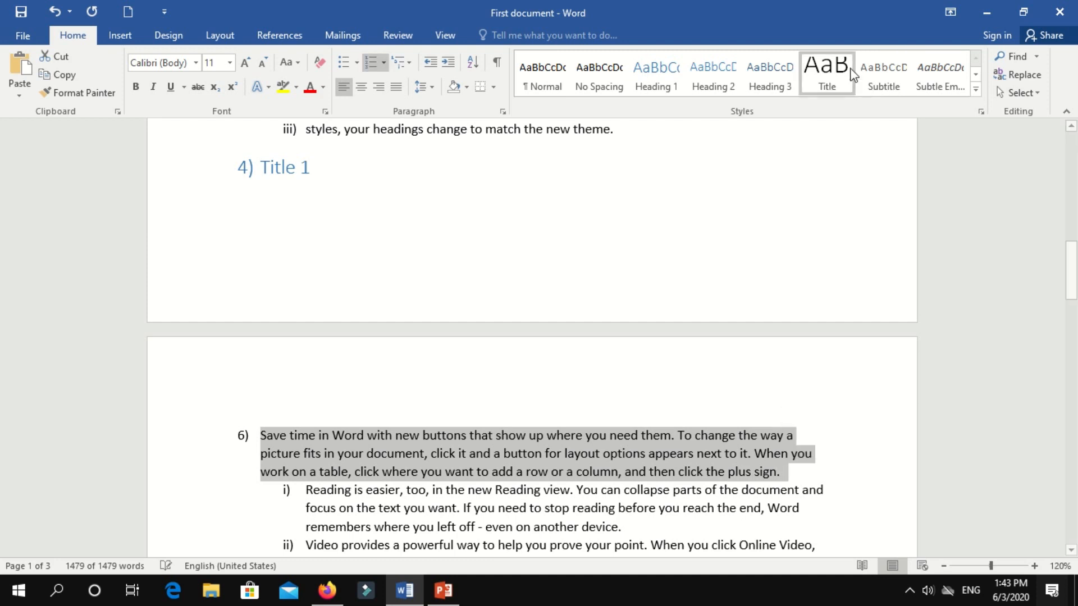
left_click(884, 79)
scroll(372, 345, "down", 5)
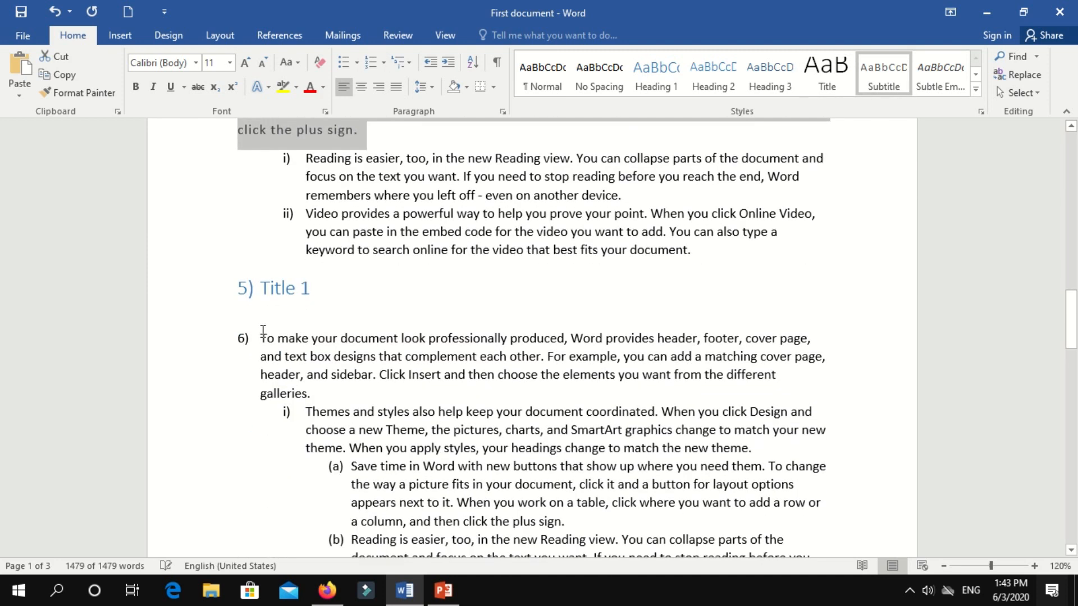
triple_click(315, 357)
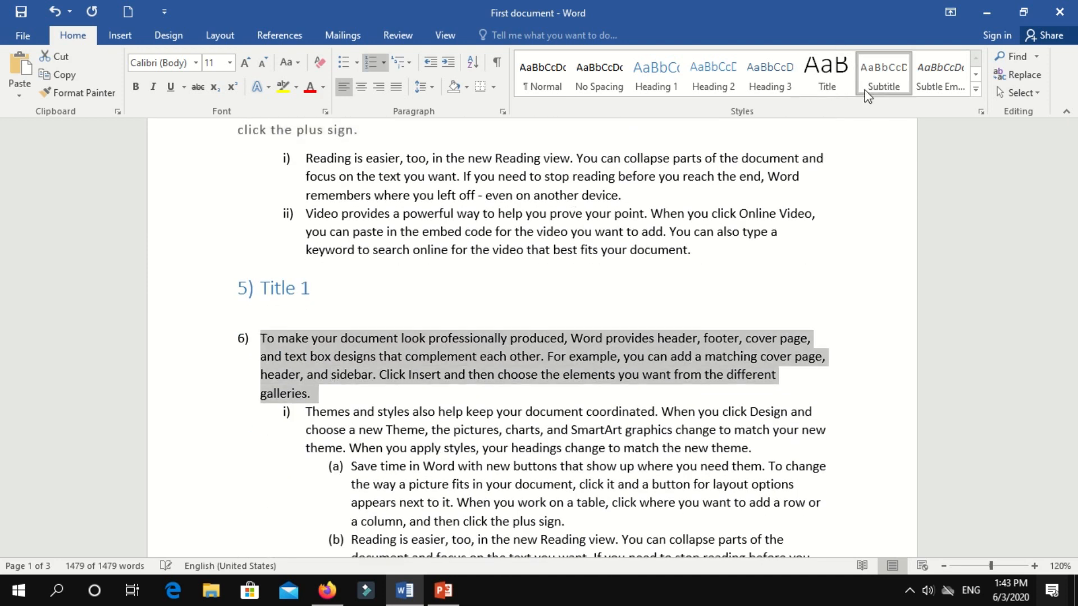
left_click(884, 78)
Apply the Subtitle style to the first paragraph under the sixth heading and the first paragraph under the last heading
scroll(372, 402, "down", 2)
scroll(373, 403, "down", 4)
left_click_drag(261, 314, 612, 346)
left_click(884, 78)
scroll(330, 382, "down", 10)
left_click_drag(261, 296, 882, 438)
left_click(884, 78)
left_click(410, 422)
Examine how the numbered headings, subtitle paragraphs and nested list items are structured throughout the document
scroll(330, 425, "up", 20)
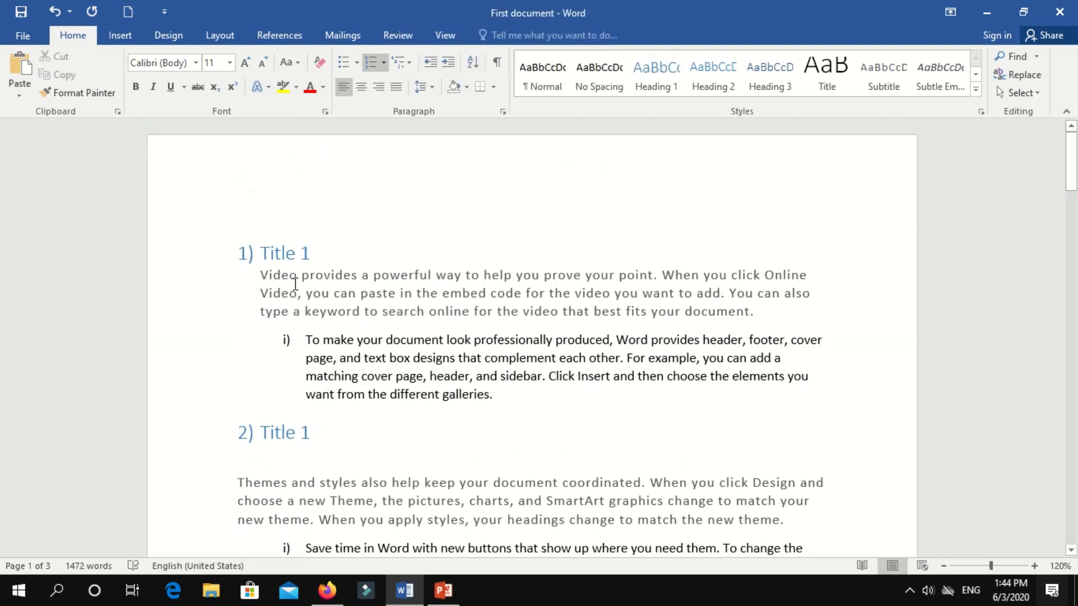
triple_click(303, 253)
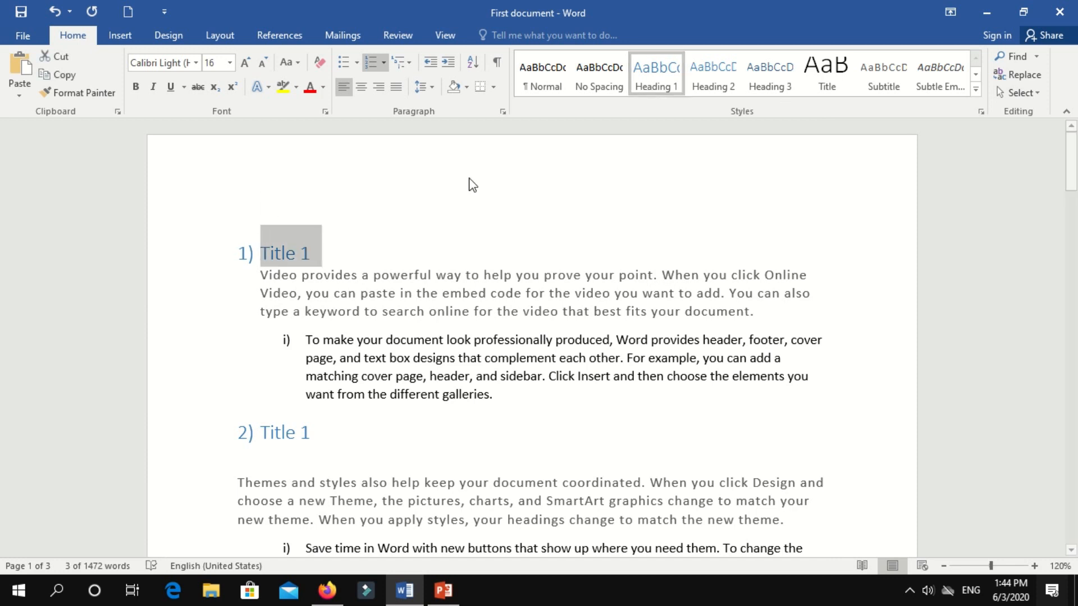
left_click(306, 293)
left_click_drag(310, 341, 512, 400)
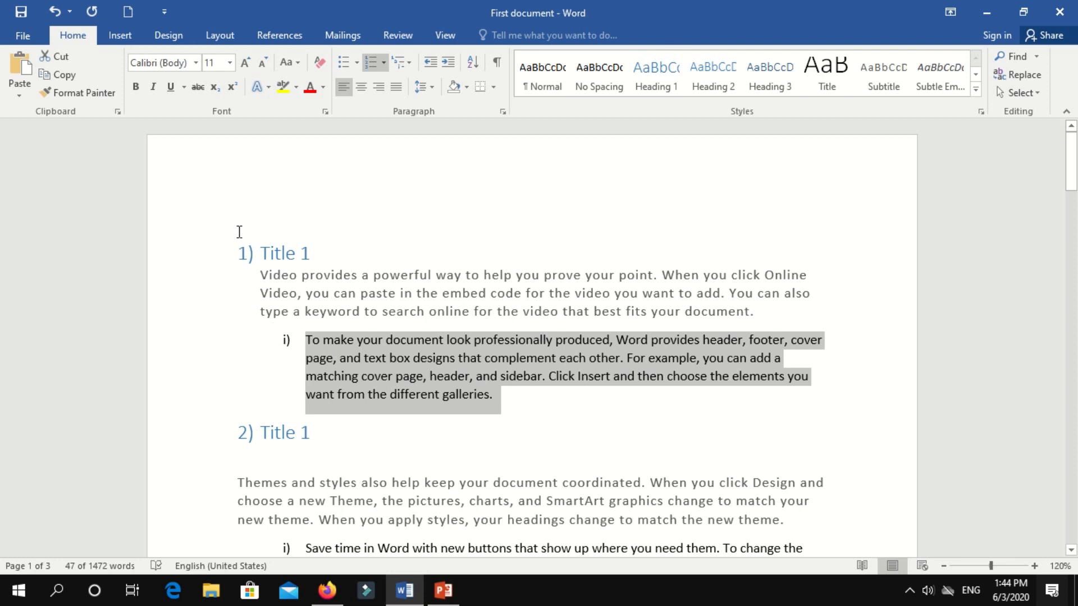
scroll(277, 378, "down", 5)
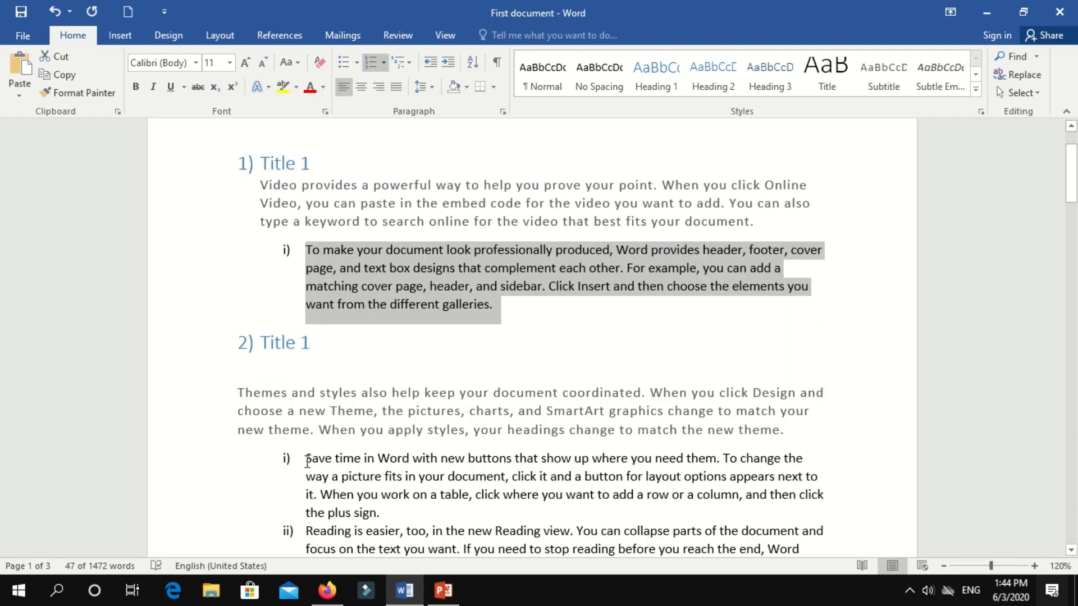
scroll(290, 422, "down", 2)
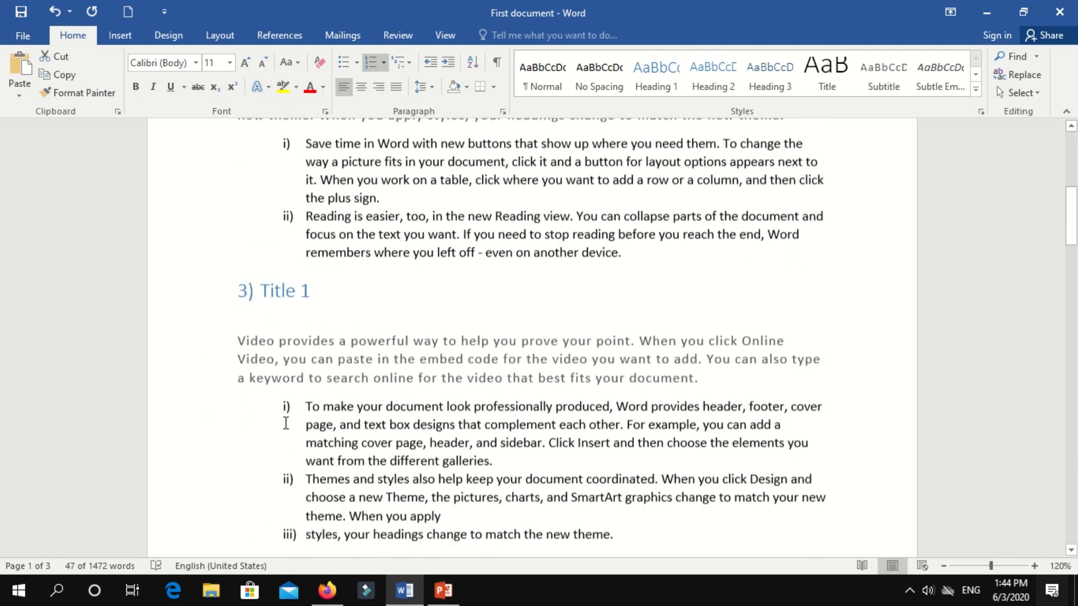
scroll(289, 456, "down", 2)
scroll(479, 389, "down", 9)
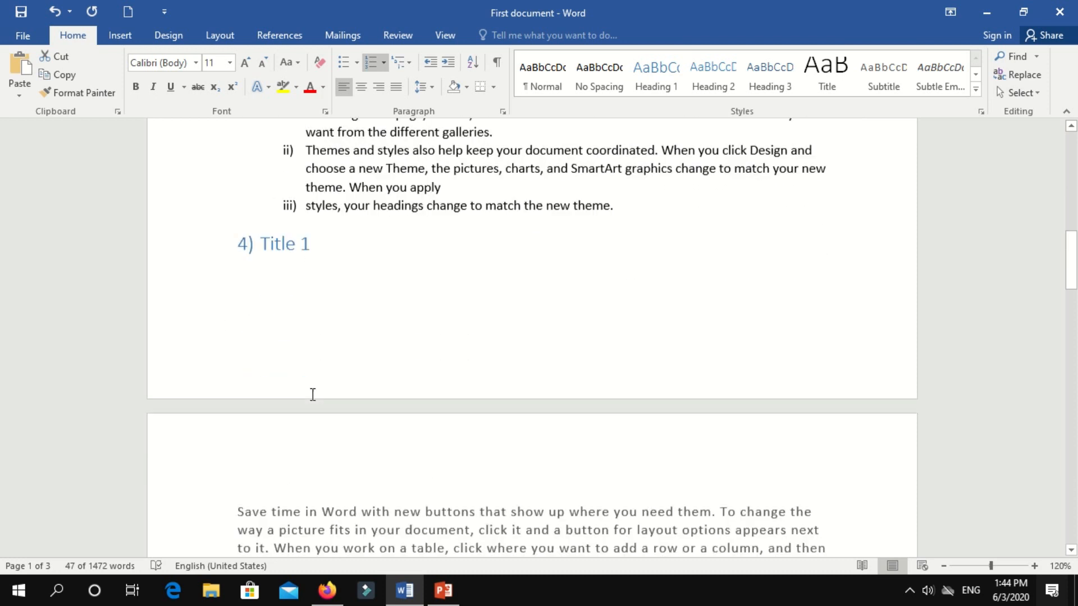
scroll(287, 390, "down", 4)
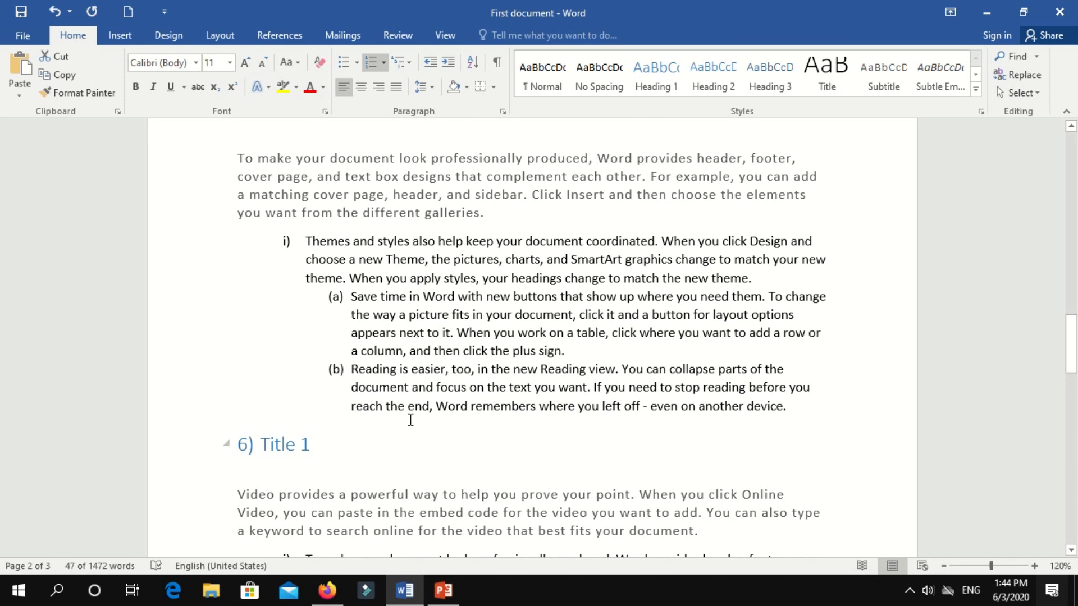
scroll(397, 339, "up", 15)
scroll(303, 343, "down", 3)
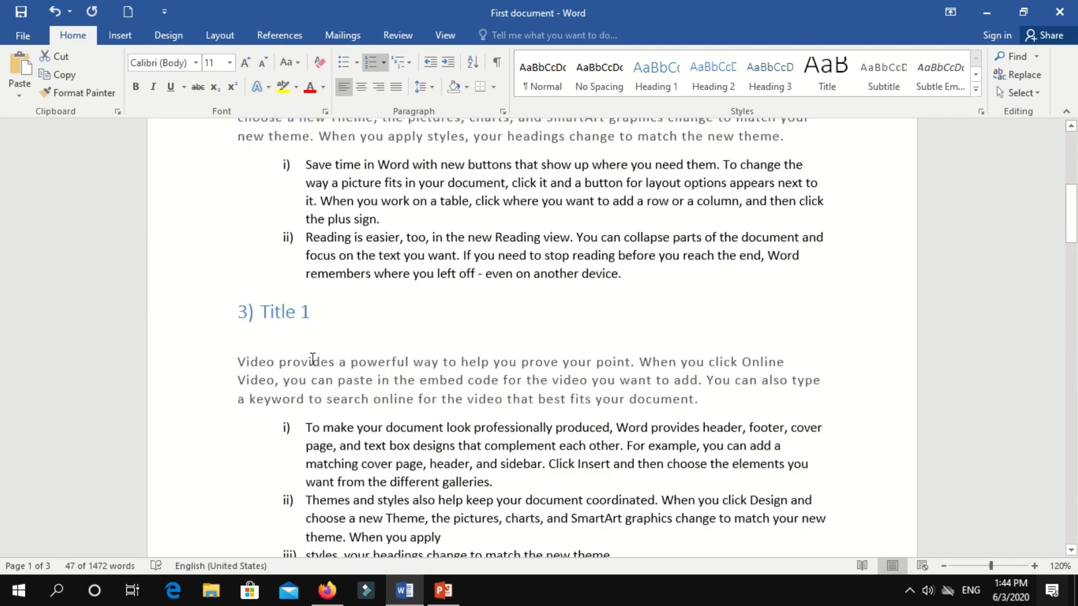
left_click_drag(269, 446, 630, 445)
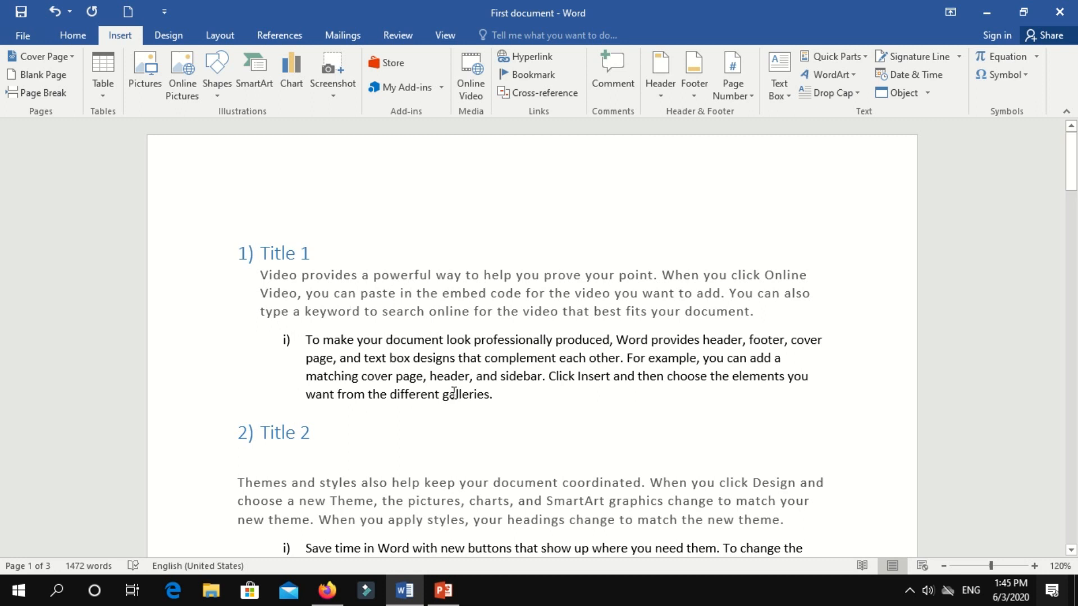
Bookmark the entire subtitle paragraph under the Title 6 heading with the name subtitle6
left_click_drag(442, 398, 489, 404)
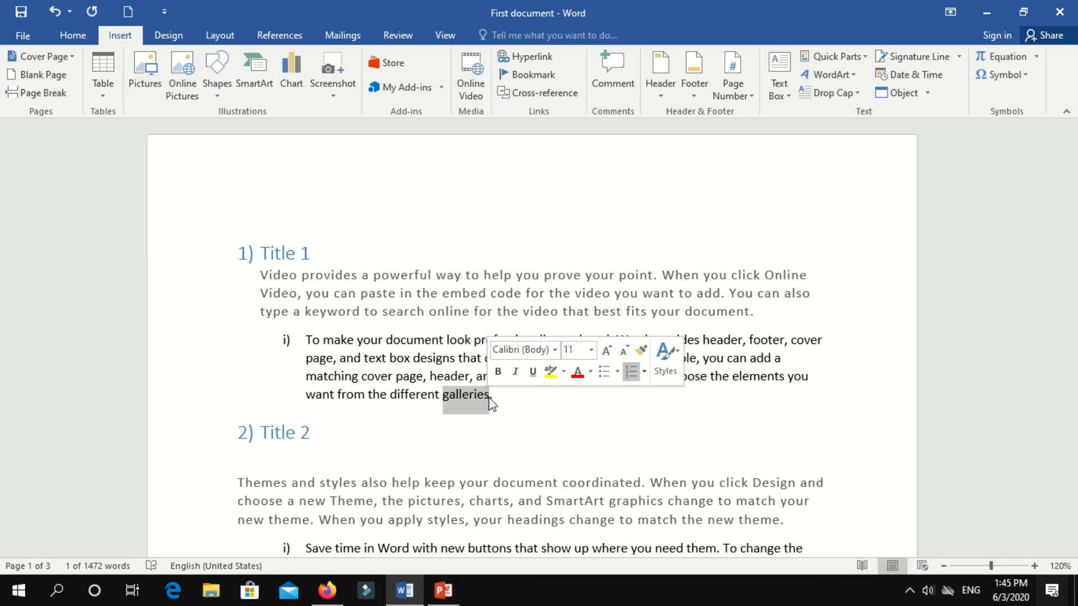
scroll(356, 389, "down", 4)
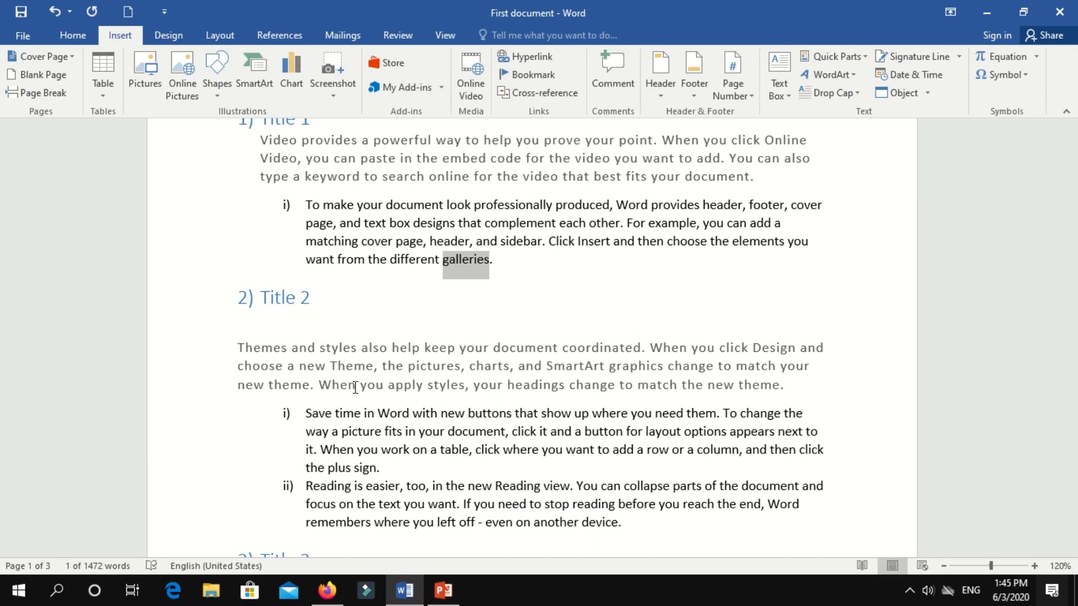
scroll(255, 475, "down", 10)
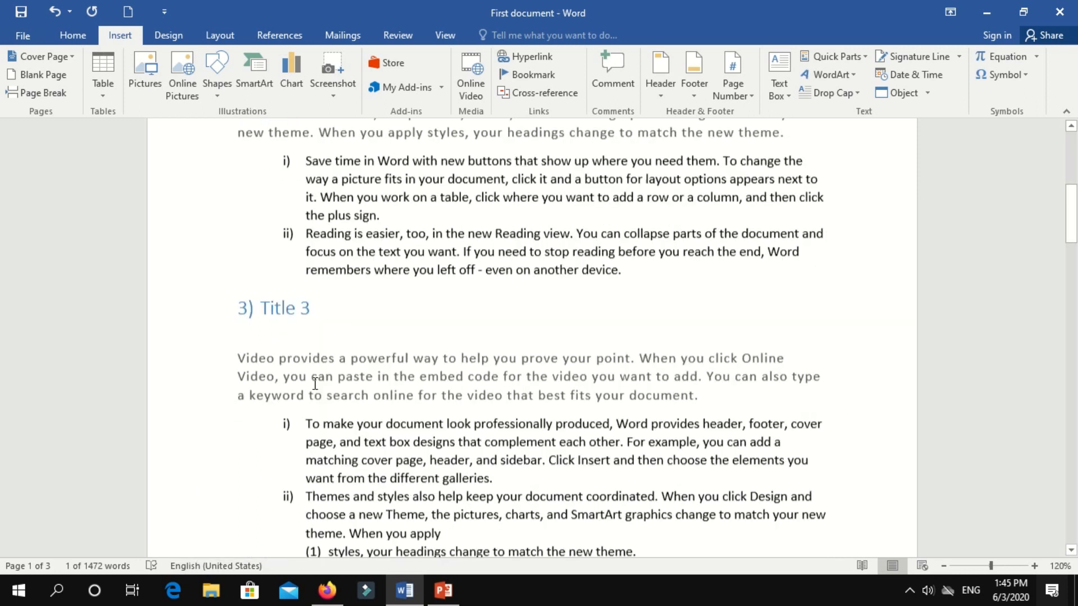
scroll(309, 358, "up", 1)
scroll(306, 362, "down", 15)
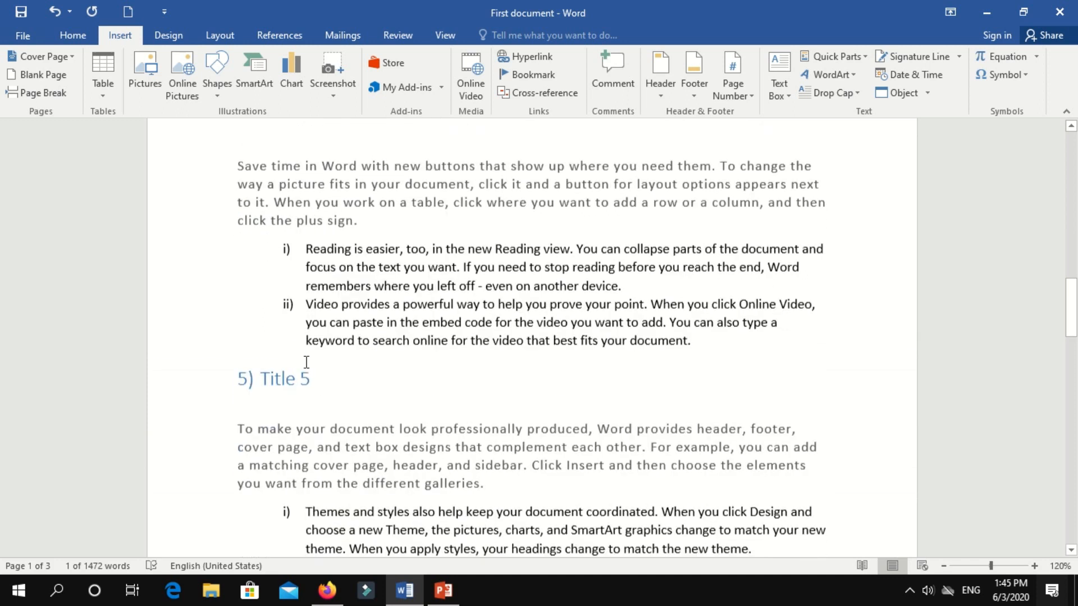
scroll(261, 358, "down", 5)
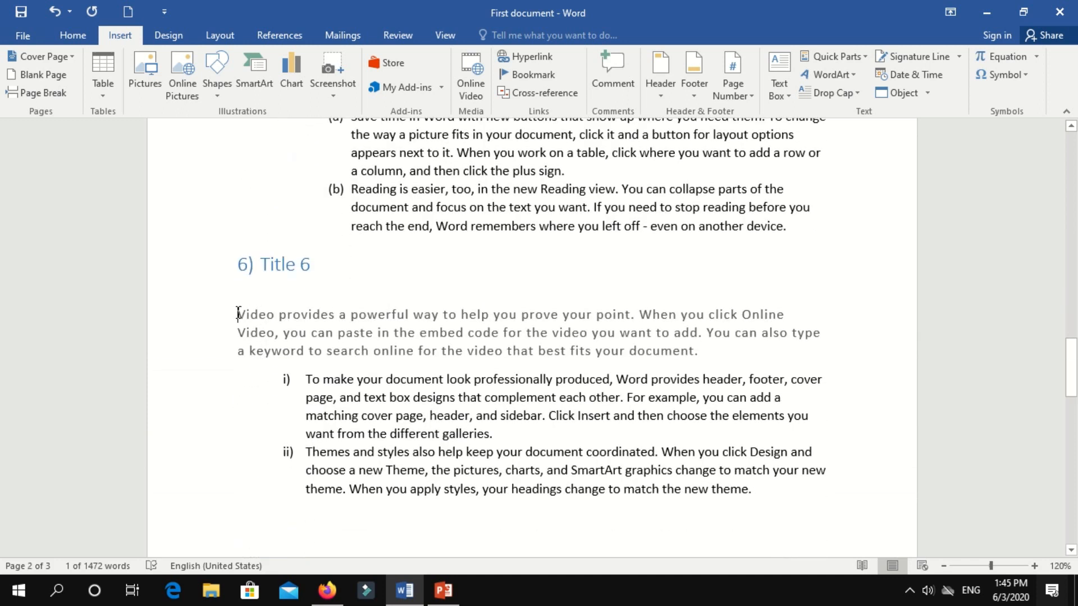
left_click_drag(237, 313, 737, 354)
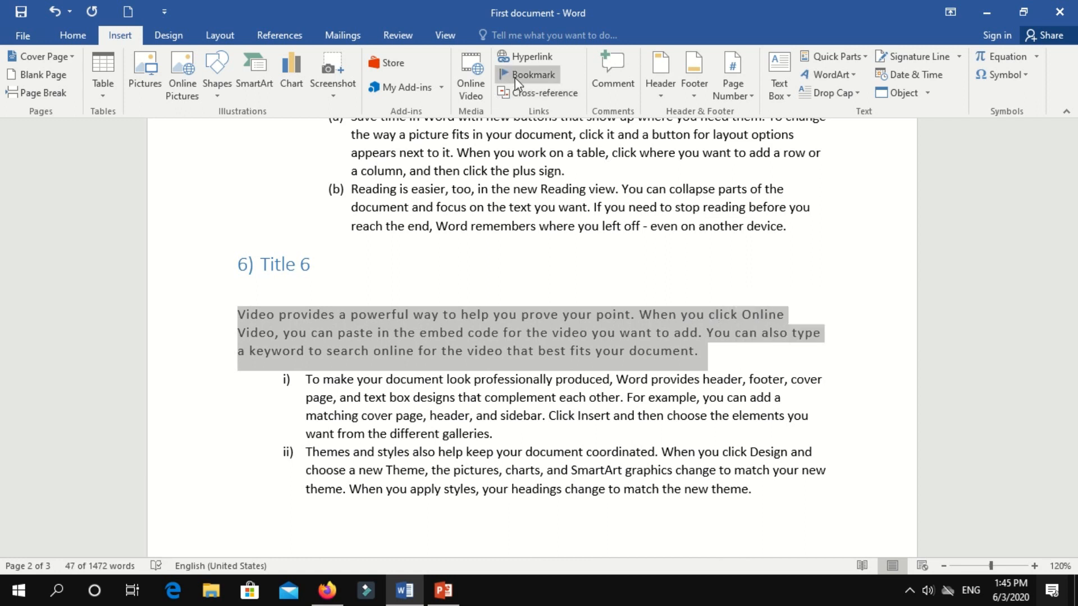
left_click(531, 75)
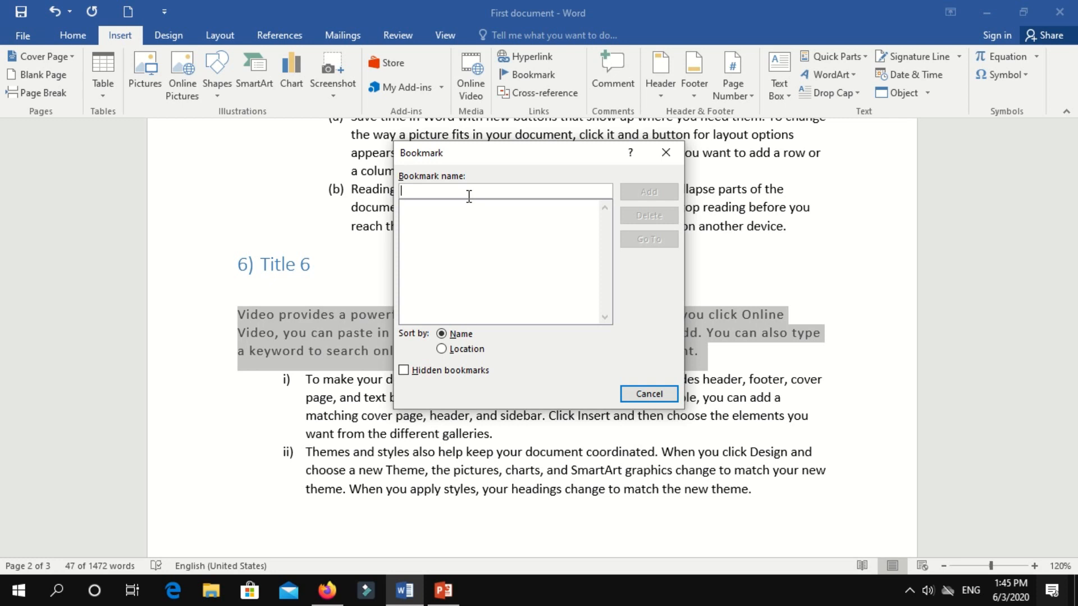
type("subtitle6")
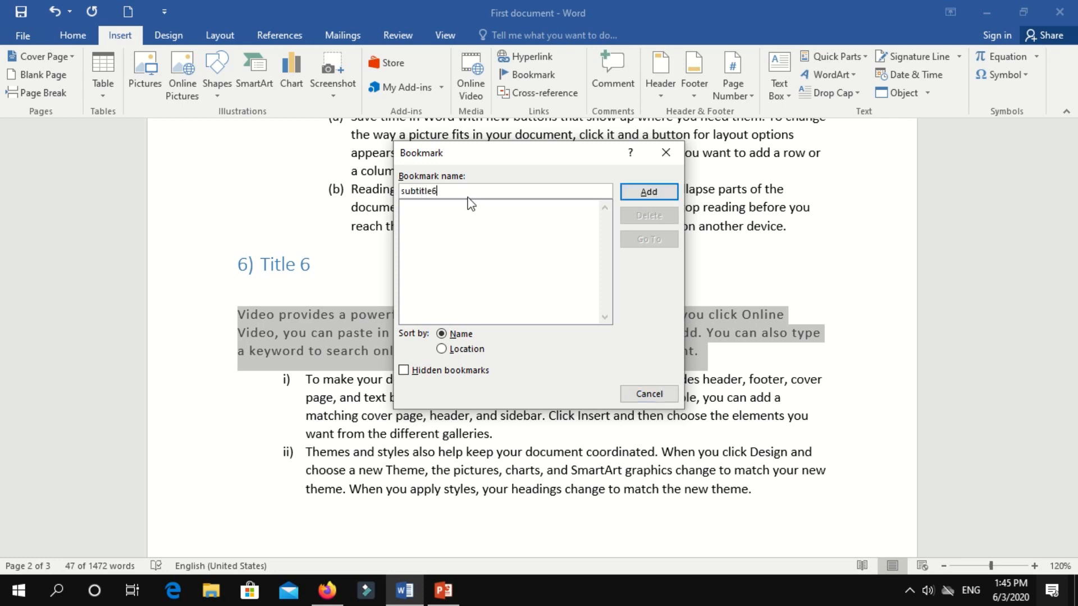
left_click(647, 193)
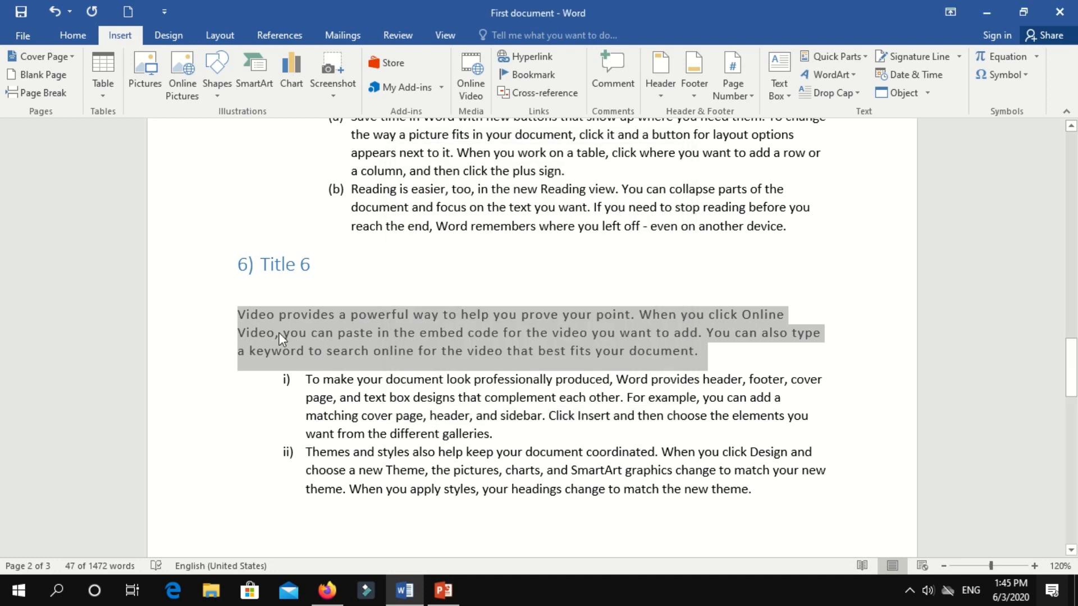
left_click(620, 352)
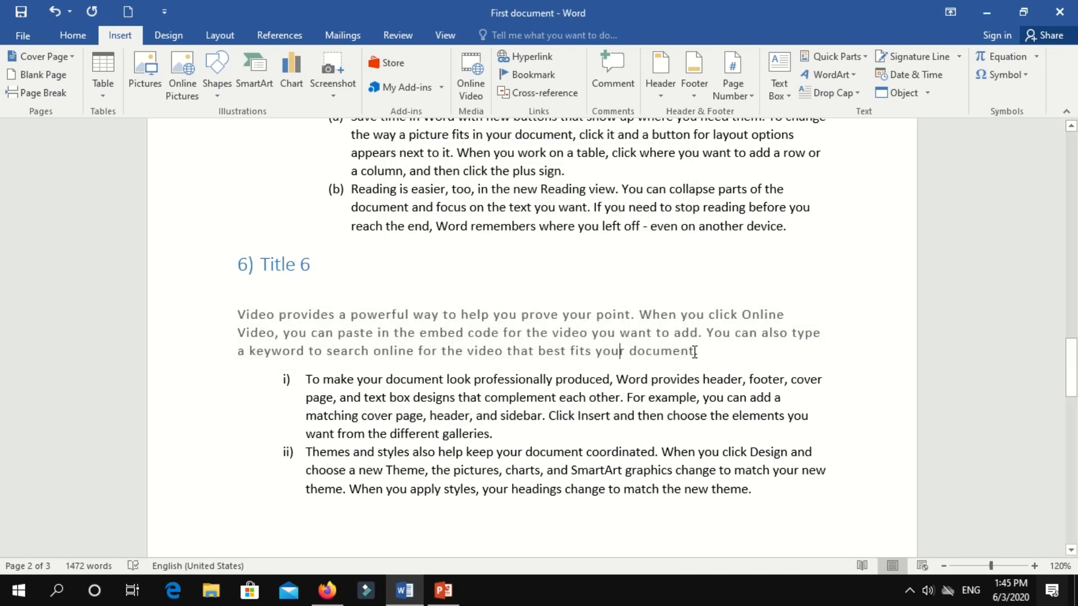
triple_click(443, 334)
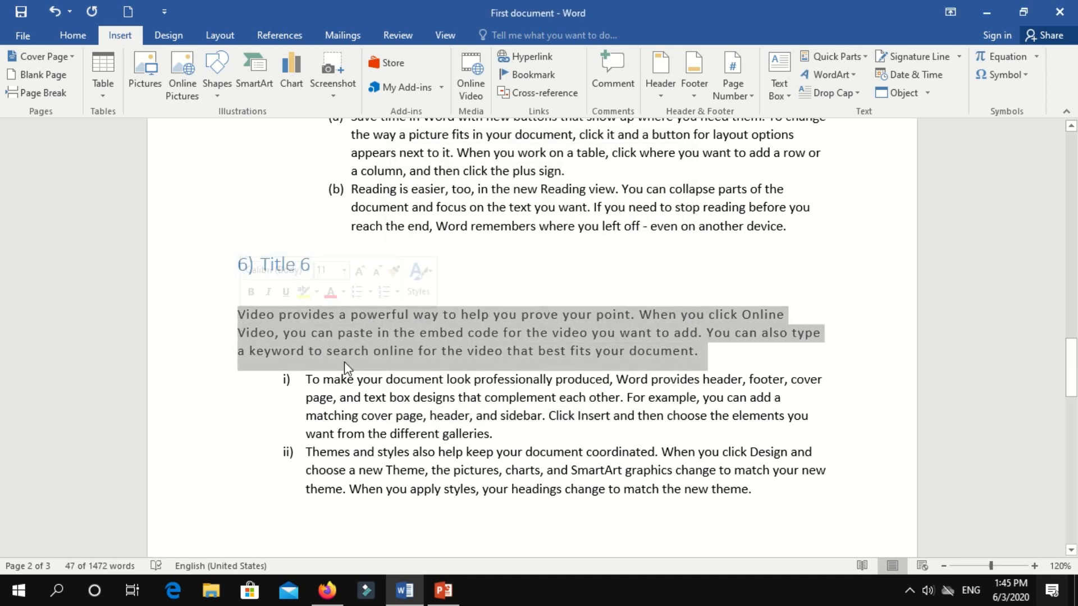
Add a bookmark named title5 at the beginning of the Title 5 heading
scroll(345, 368, "up", 5)
left_click(238, 242)
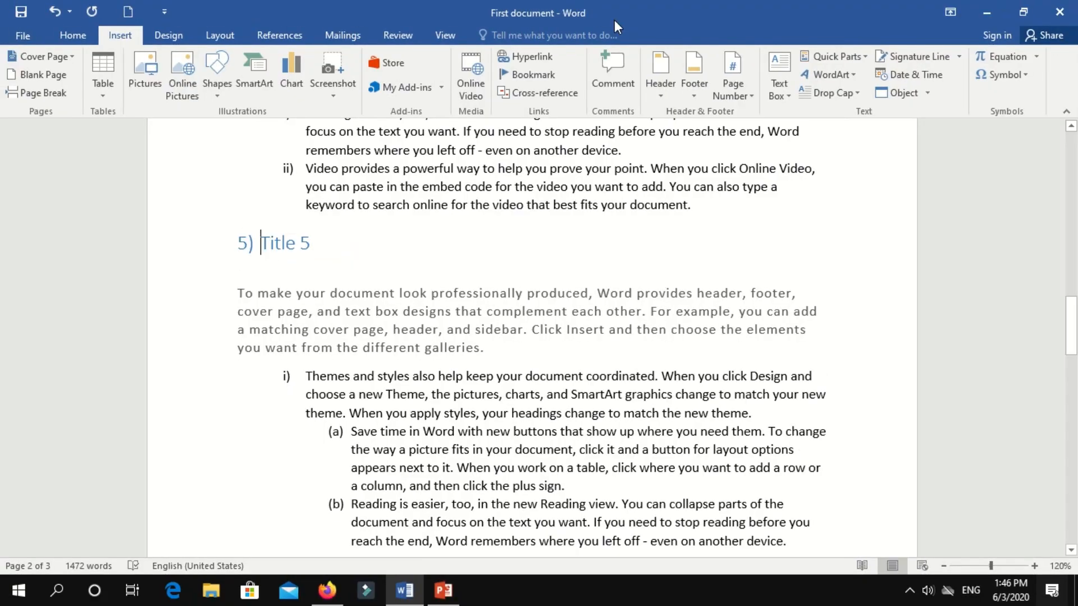
left_click(530, 75)
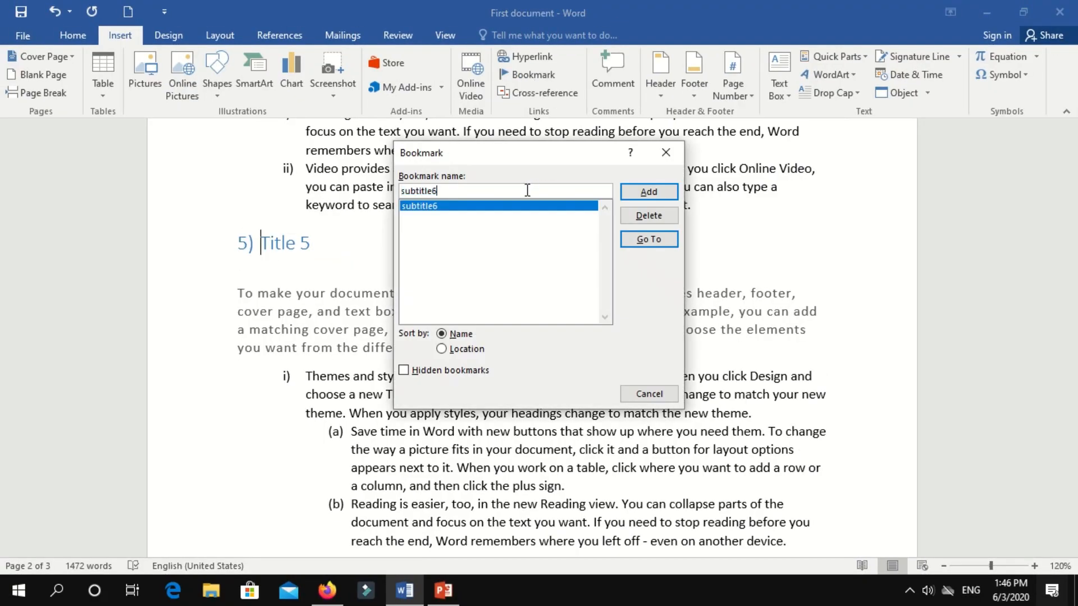
type("title 5")
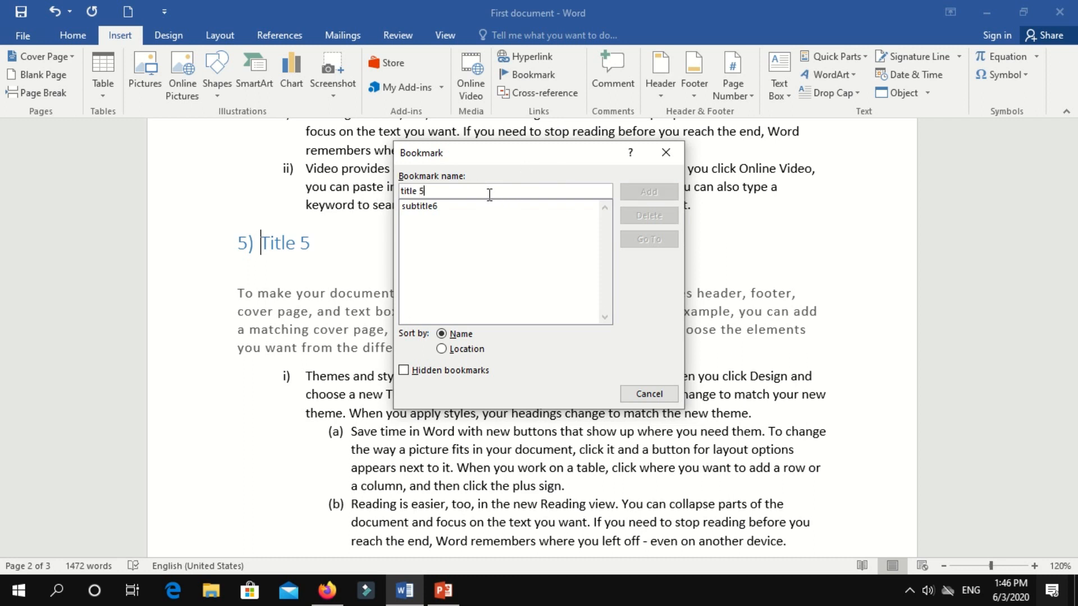
left_click(419, 191)
key("BackSpace")
left_click(641, 192)
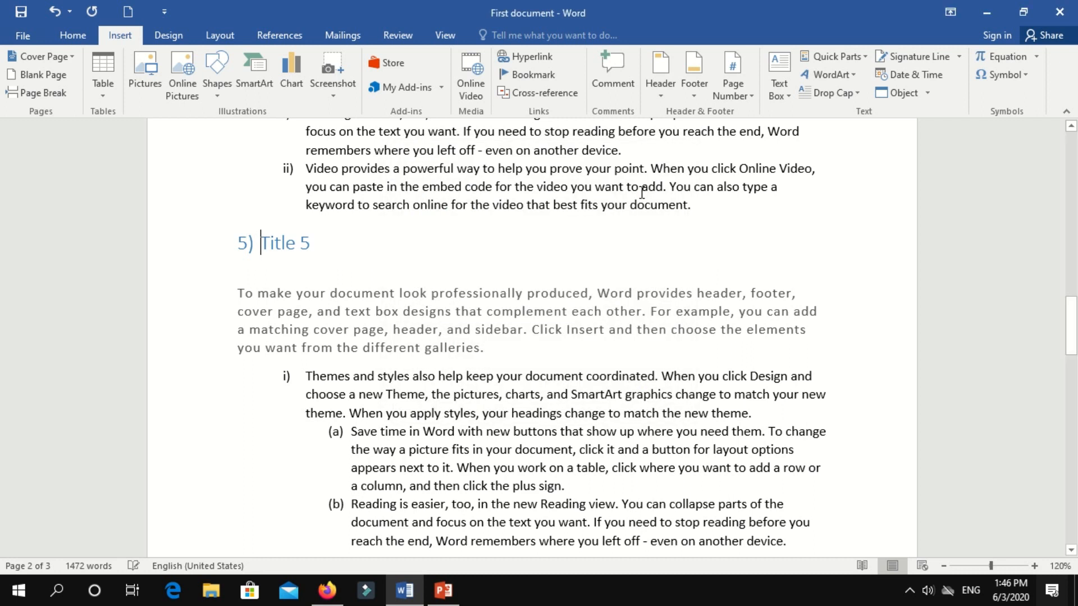
Add a bookmark named title4 at the beginning of the Title 4 heading
scroll(416, 317, "up", 6)
left_click(260, 258)
left_click(516, 60)
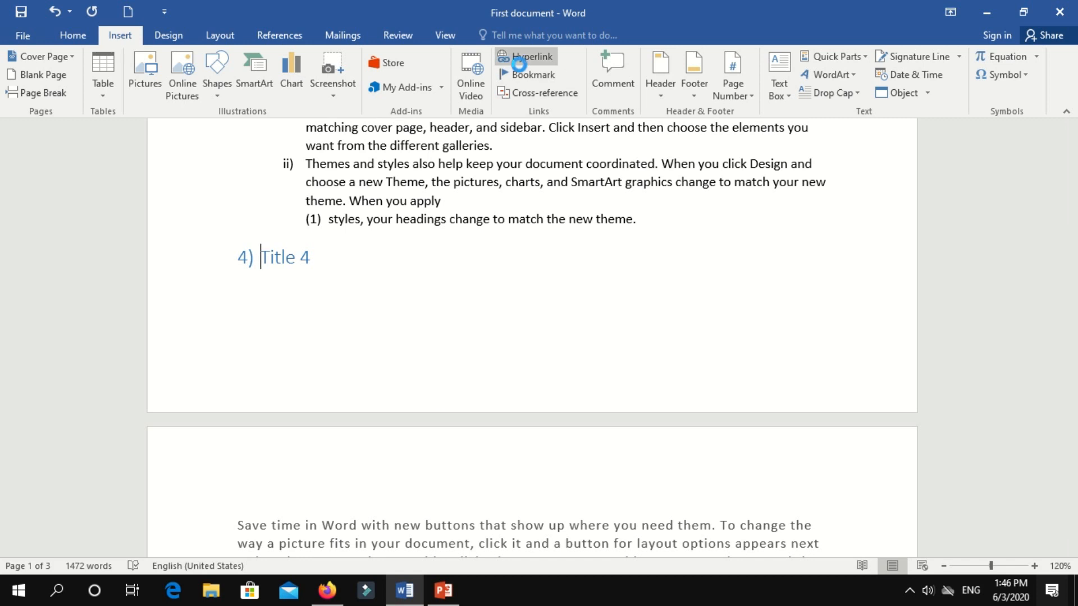
left_click(770, 153)
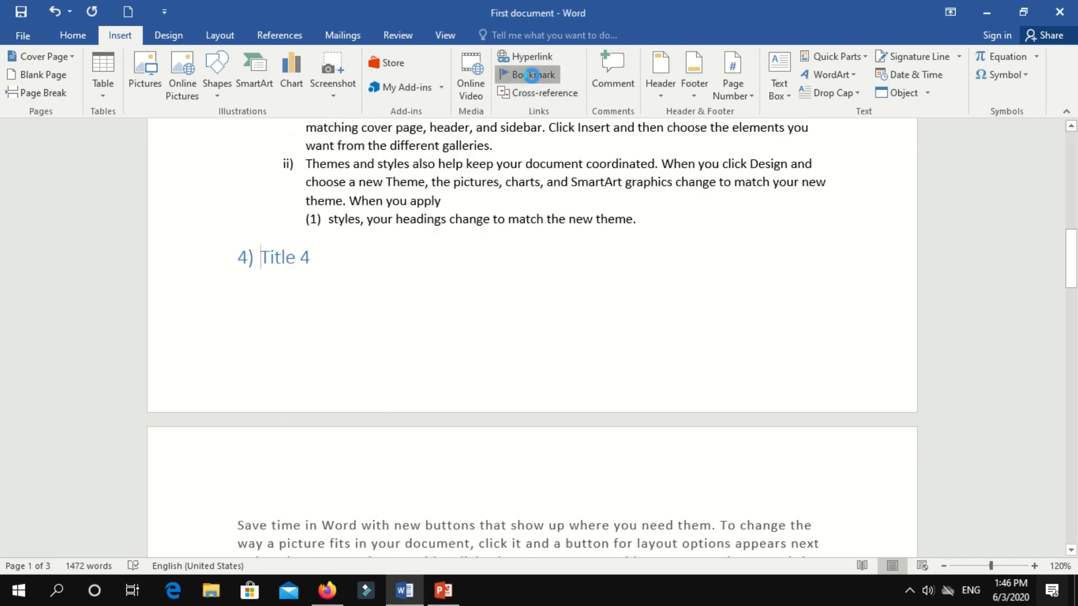
left_click(531, 75)
left_click(558, 193)
key("BackSpace")
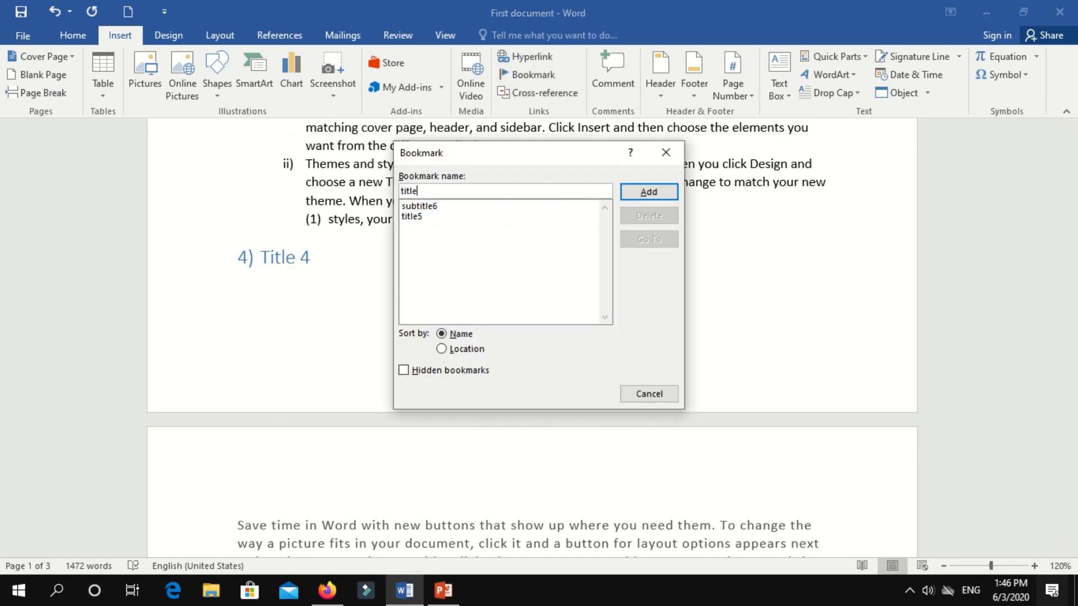
type("4")
left_click(648, 192)
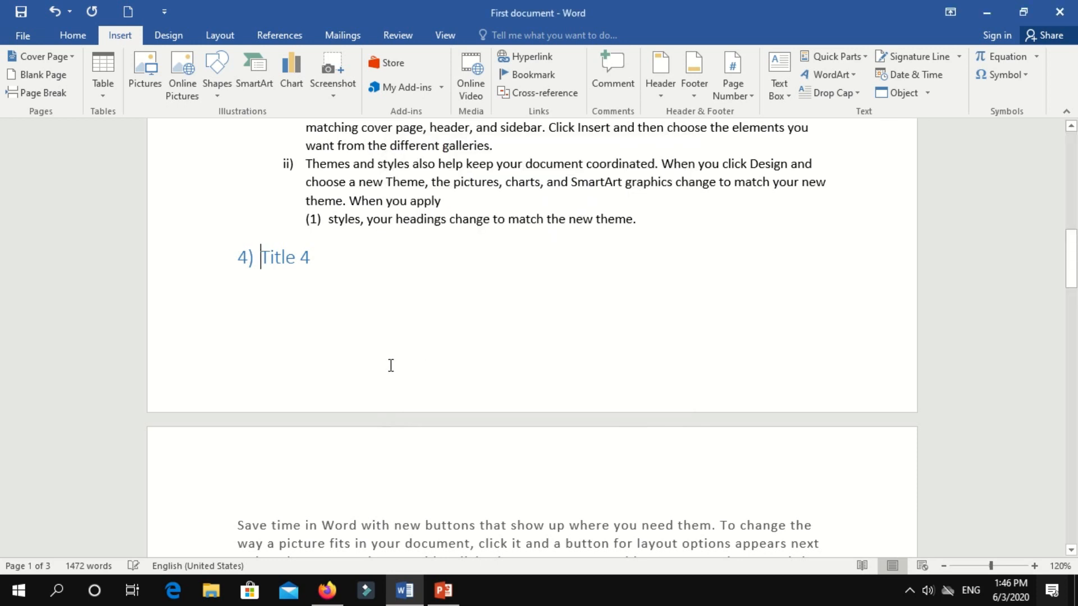
Review the document's bookmarks in the Go To list of Find and Replace, and close it without jumping to any
scroll(387, 359, "up", 15)
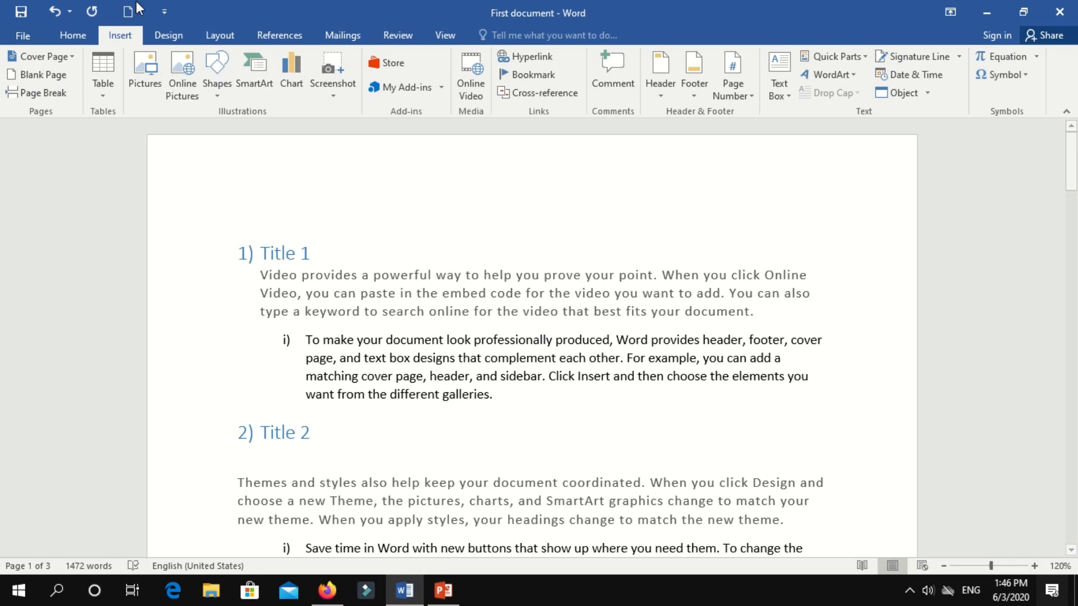
left_click(68, 35)
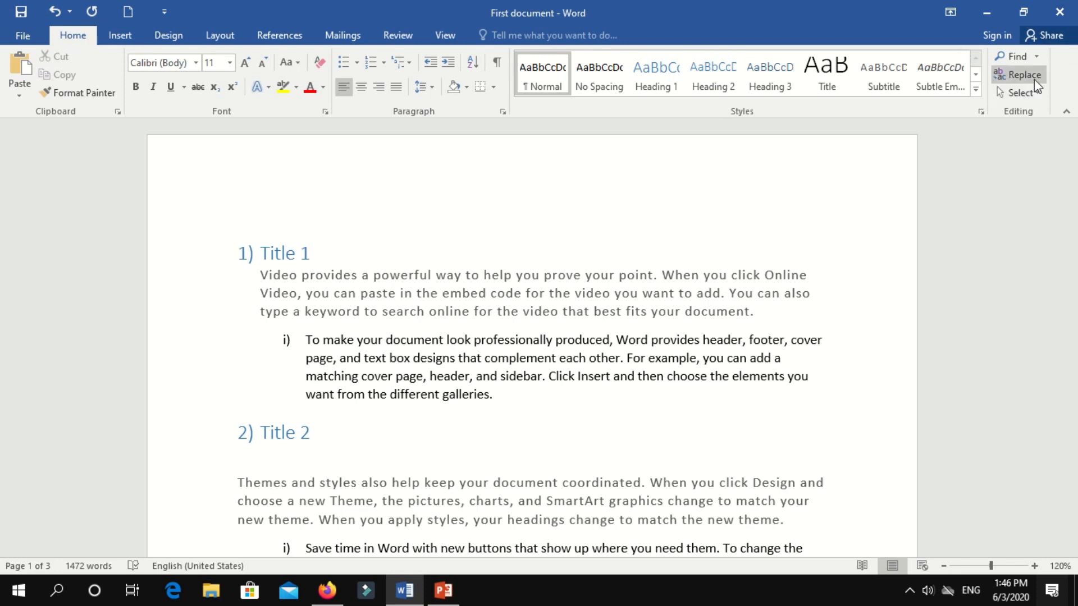
left_click(1036, 57)
left_click(1001, 114)
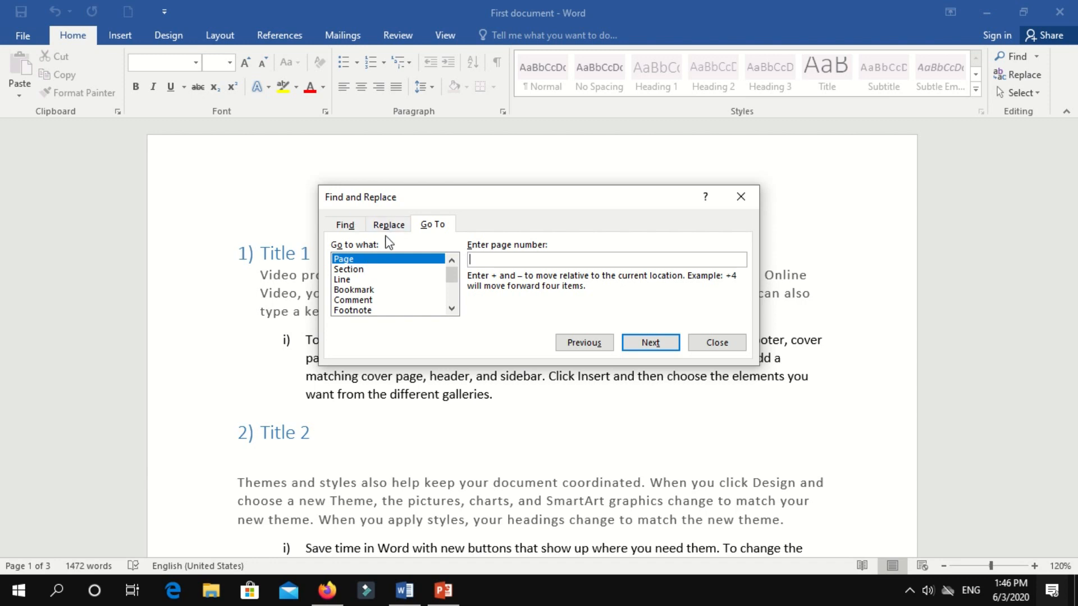
left_click(346, 290)
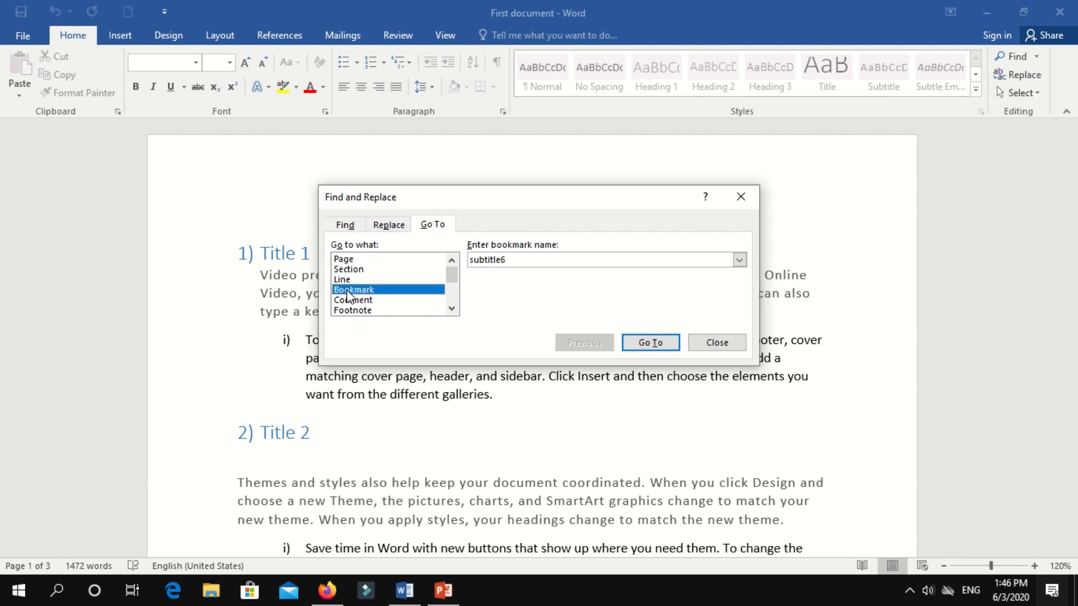
left_click(740, 260)
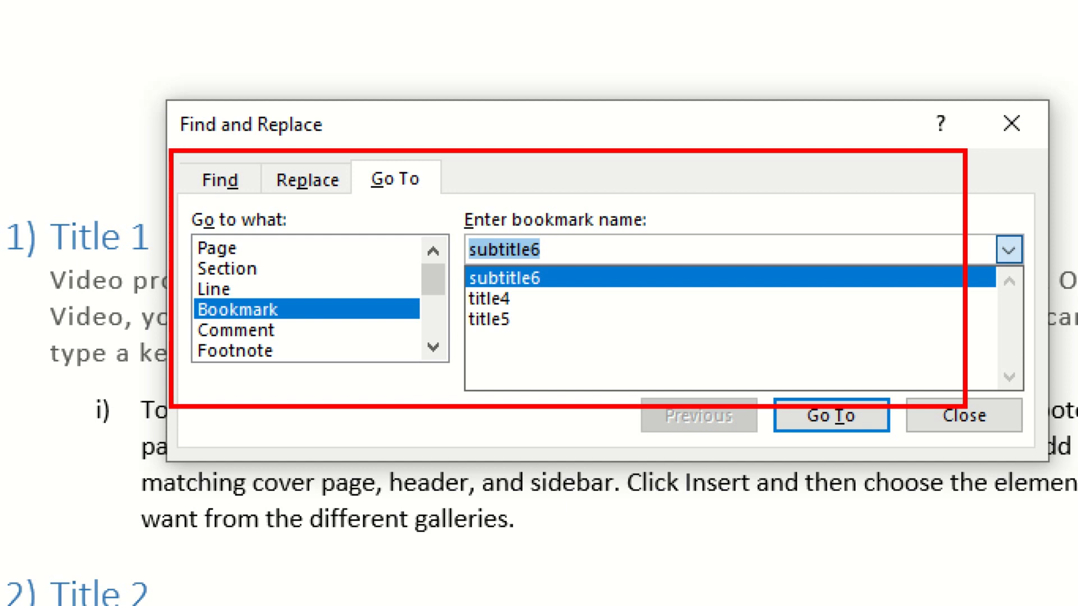
key("Escape")
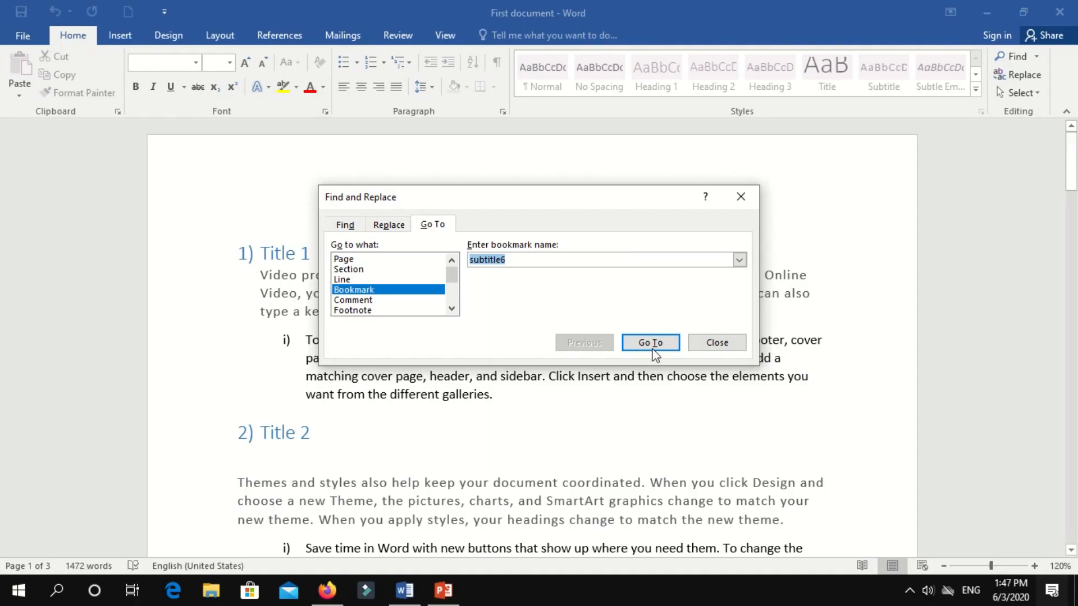
left_click(750, 201)
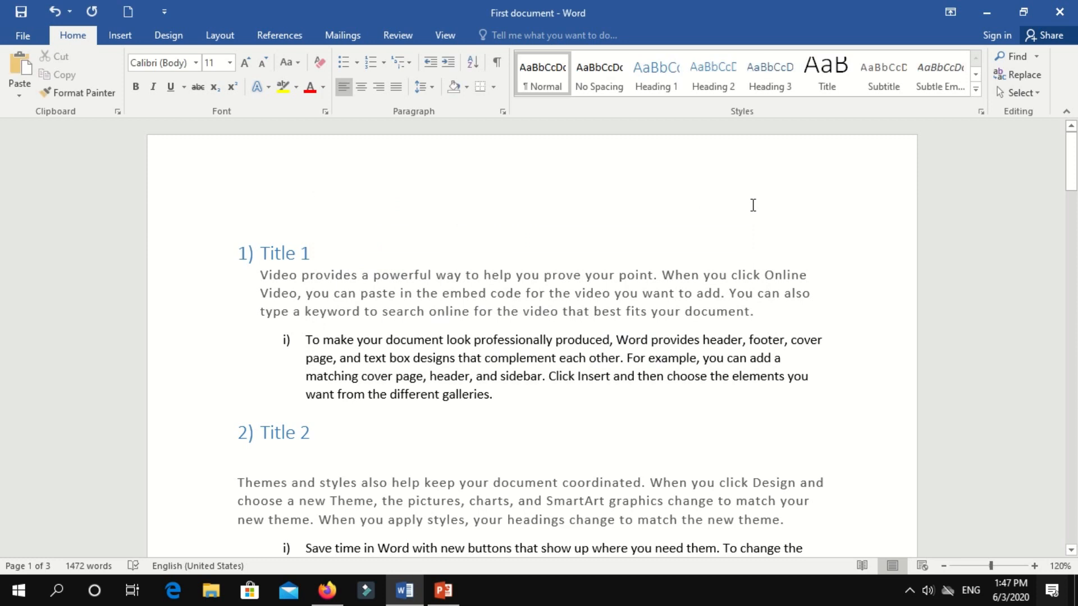
Add the text "see more", preceded by a space, at the end of the first list item under Title 1
left_click(125, 39)
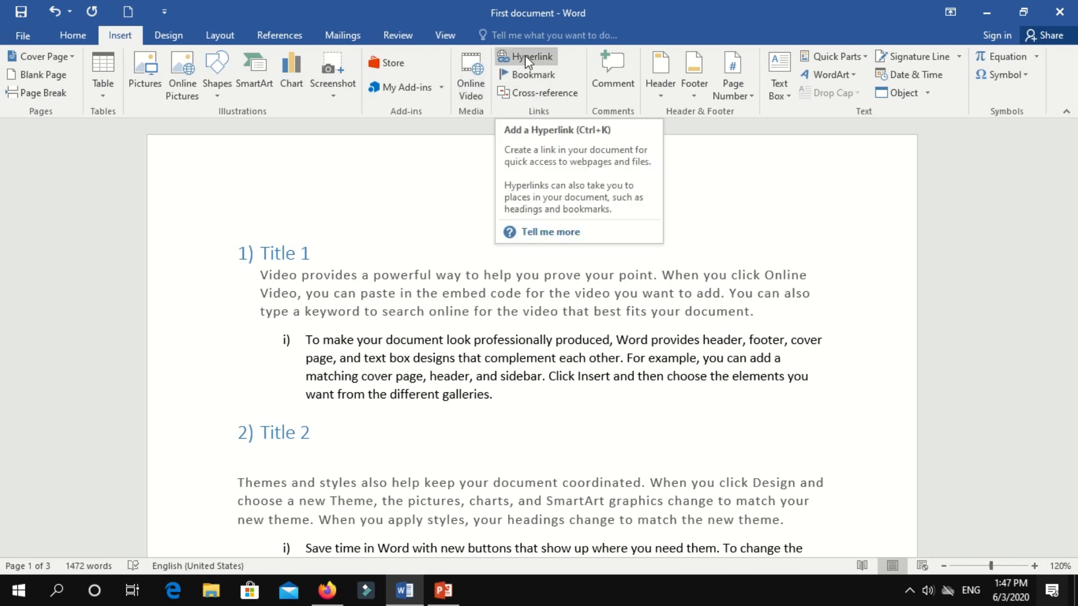
left_click(505, 394)
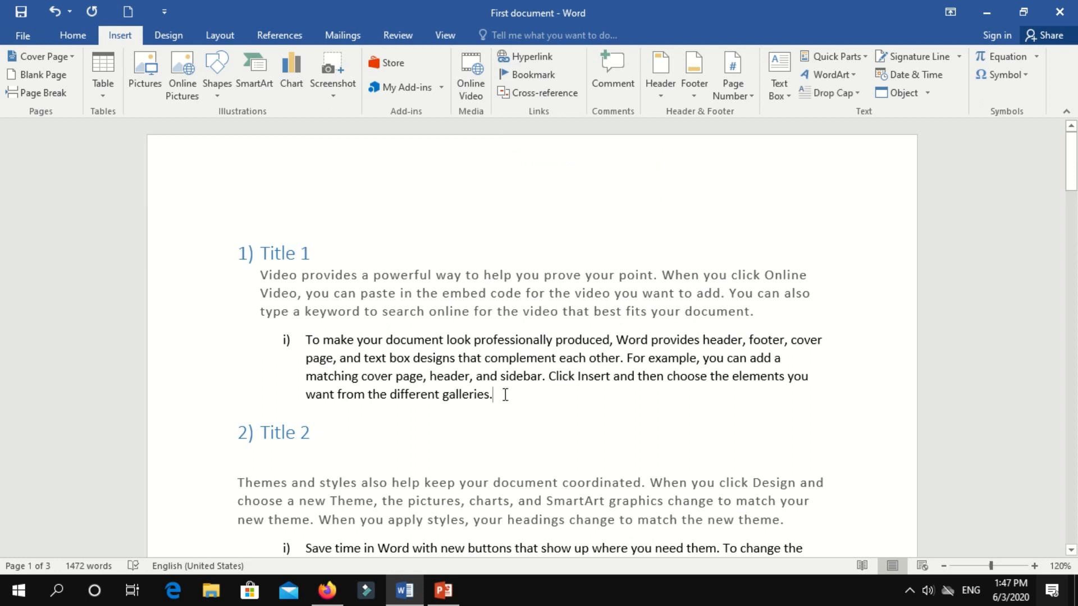
type("see more")
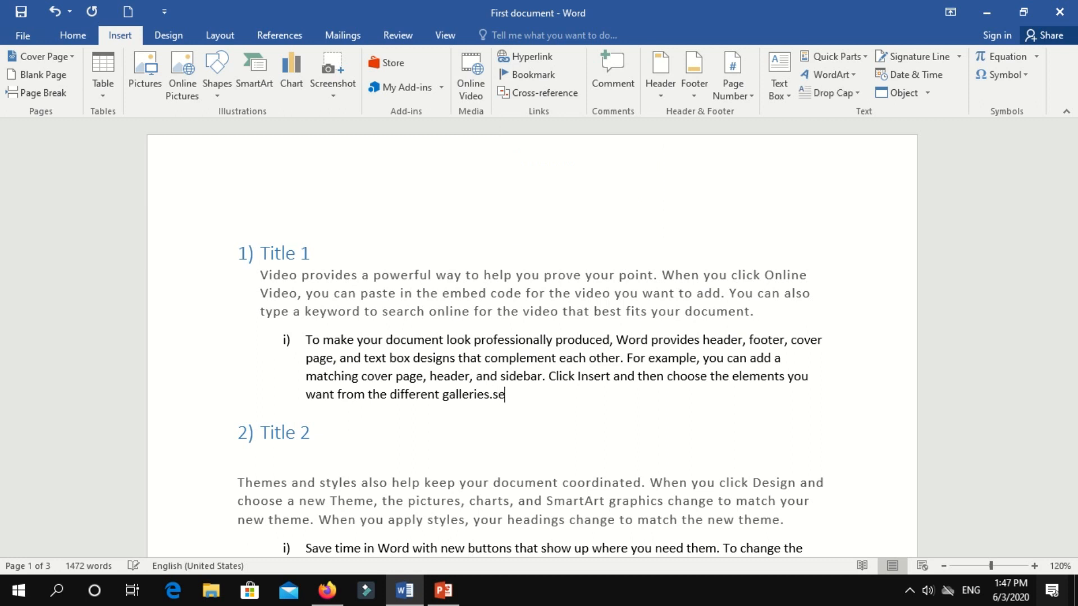
left_click(493, 394)
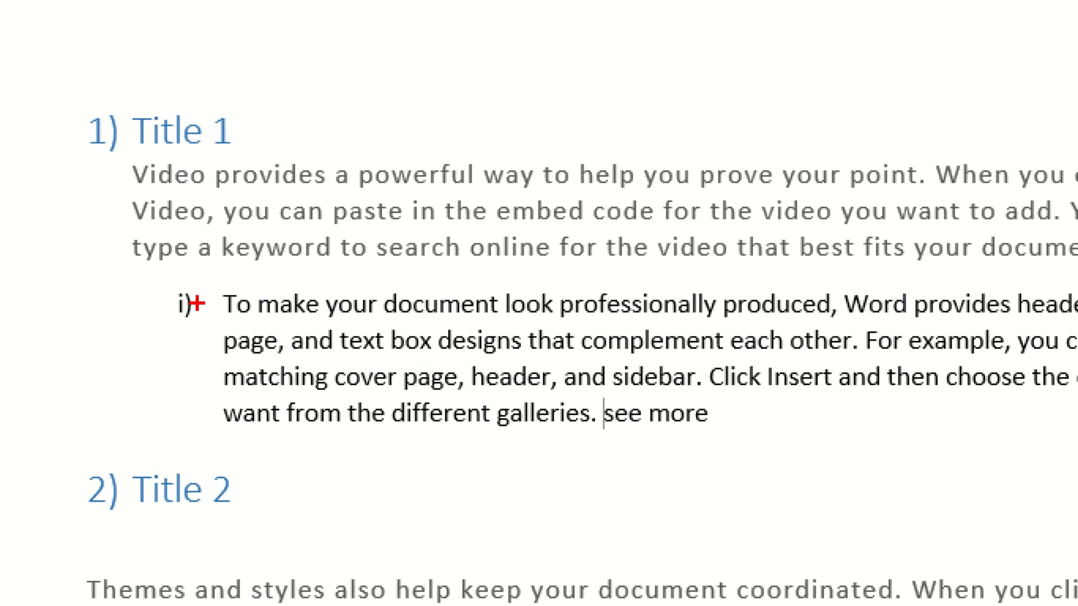
left_click_drag(205, 278, 601, 480)
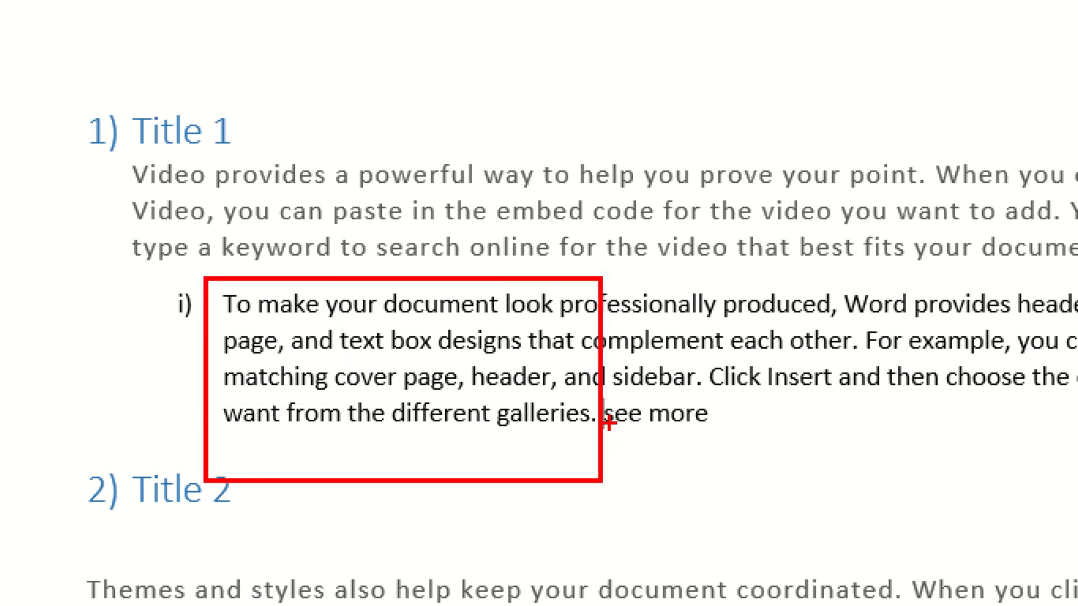
left_click_drag(609, 426, 740, 427)
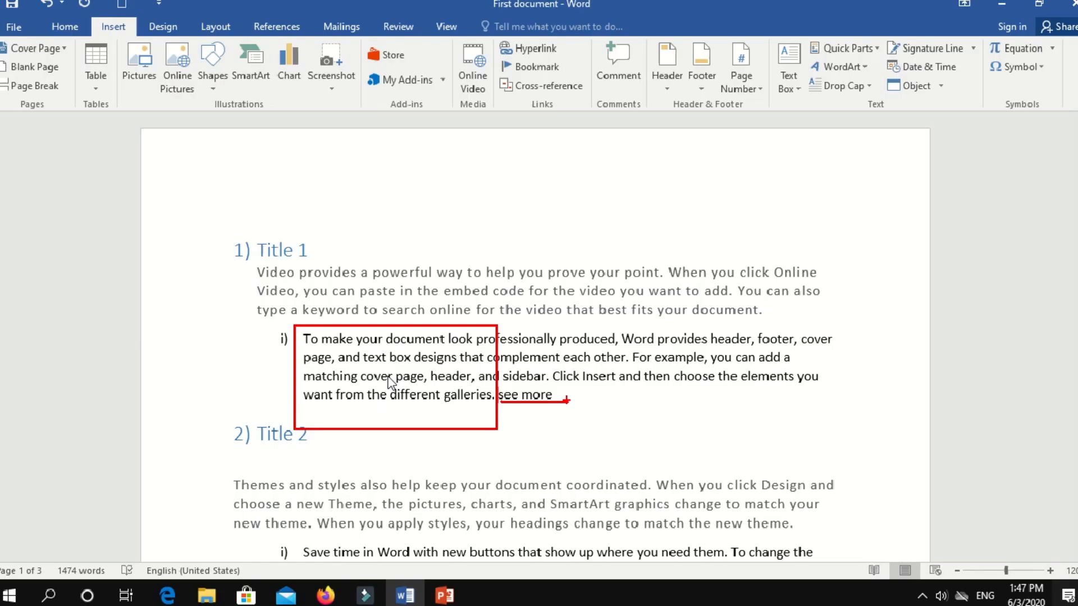
Turn the words "see more" under Title 1 into a hyperlink to the subtitle6 bookmark
left_click_drag(555, 398, 495, 396)
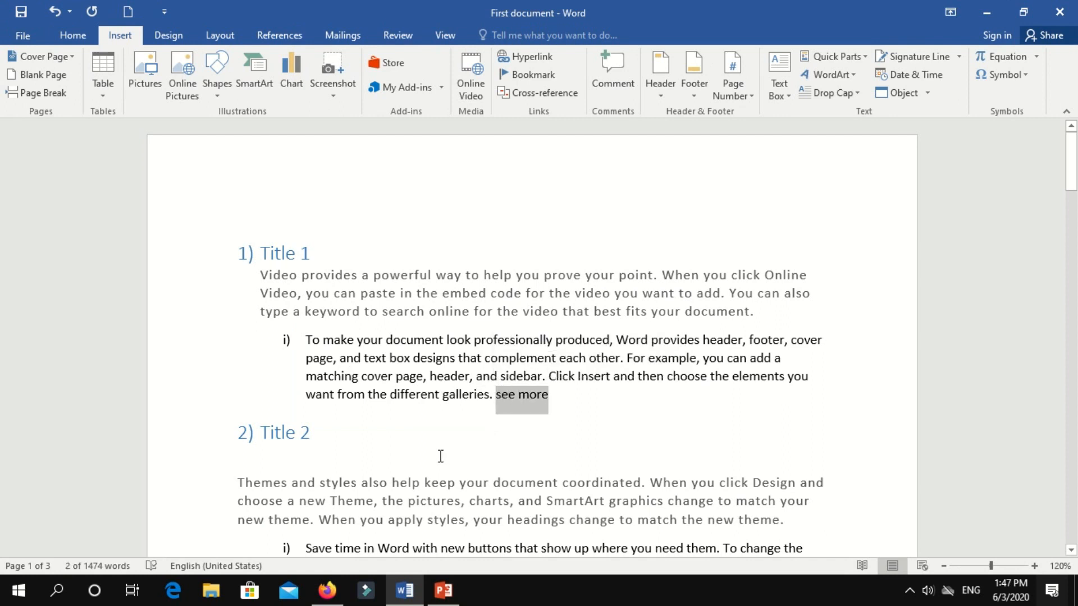
scroll(409, 480, "down", 12)
scroll(408, 479, "down", 10)
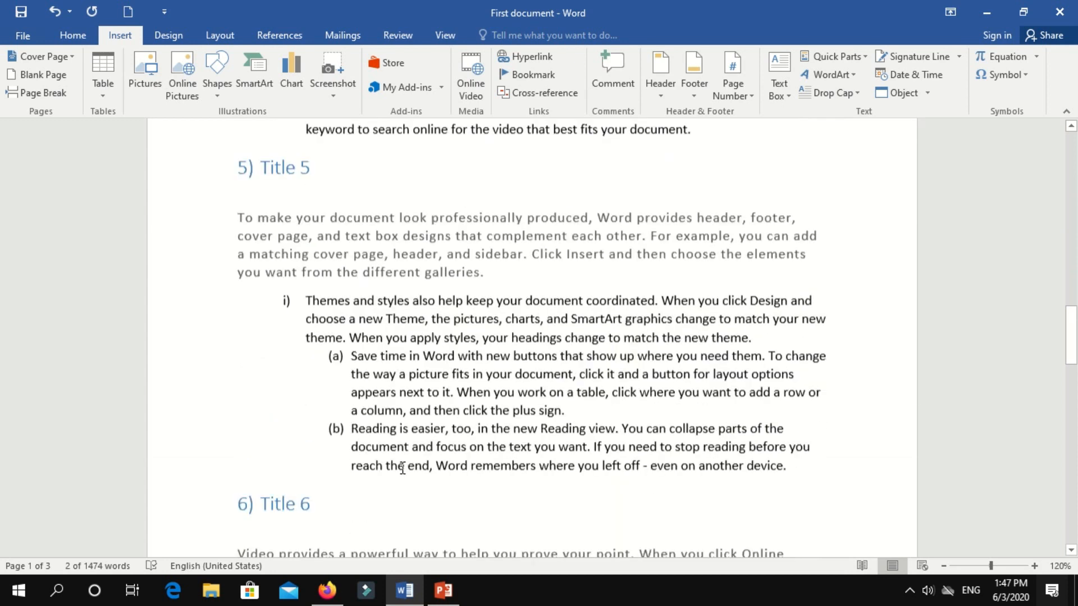
scroll(514, 325, "up", 20)
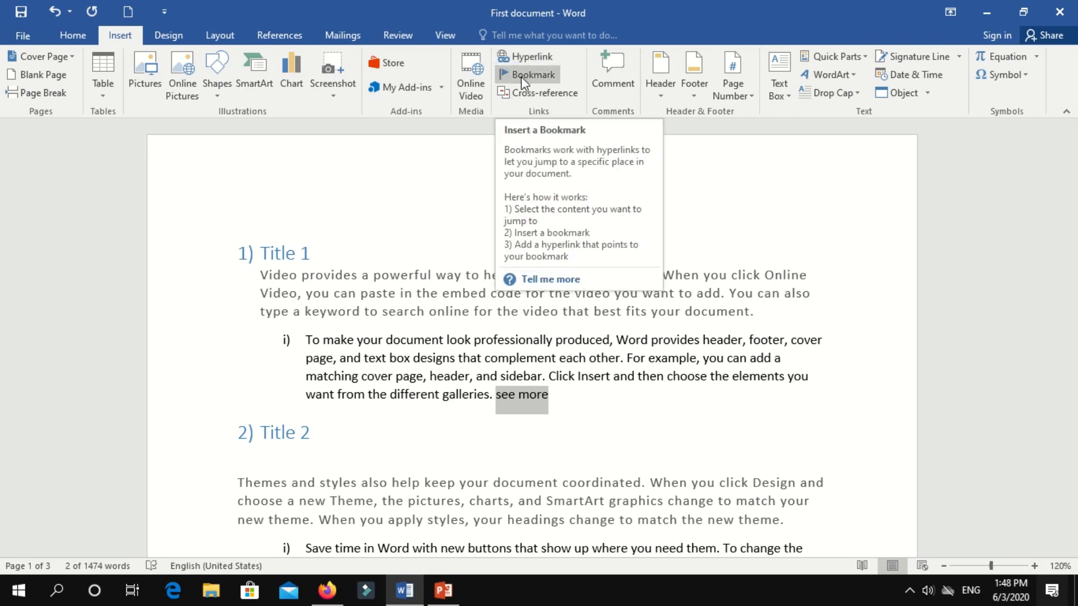
left_click(539, 57)
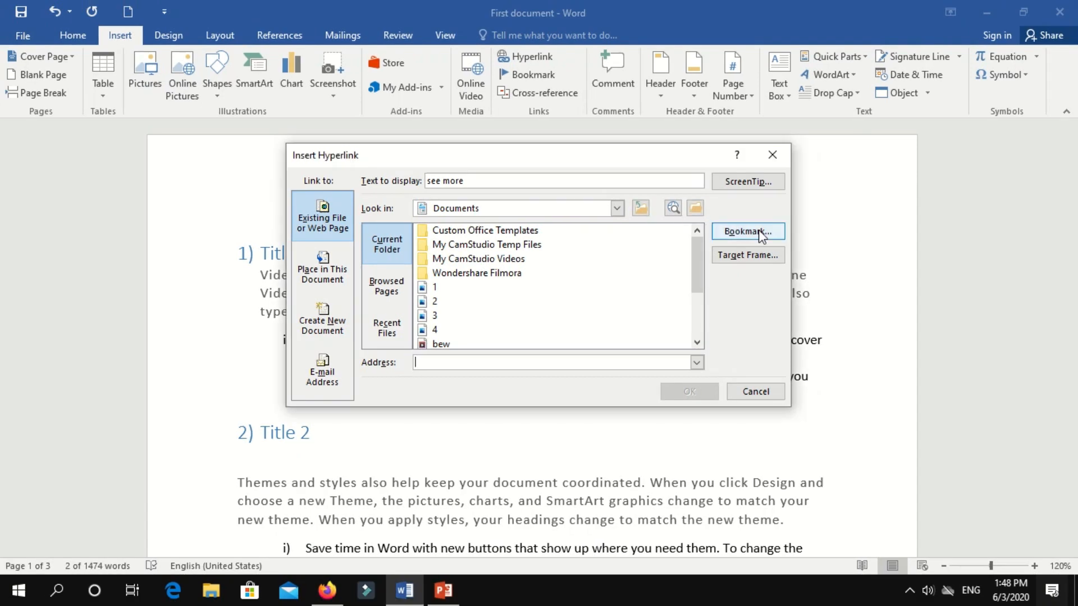
left_click(761, 234)
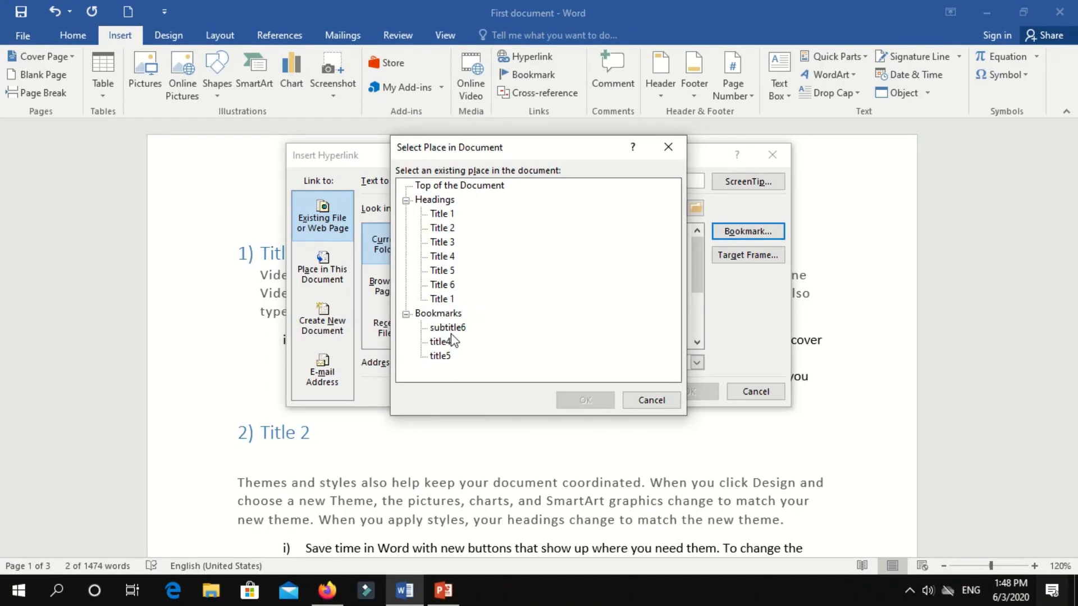
left_click(475, 425)
left_click(585, 399)
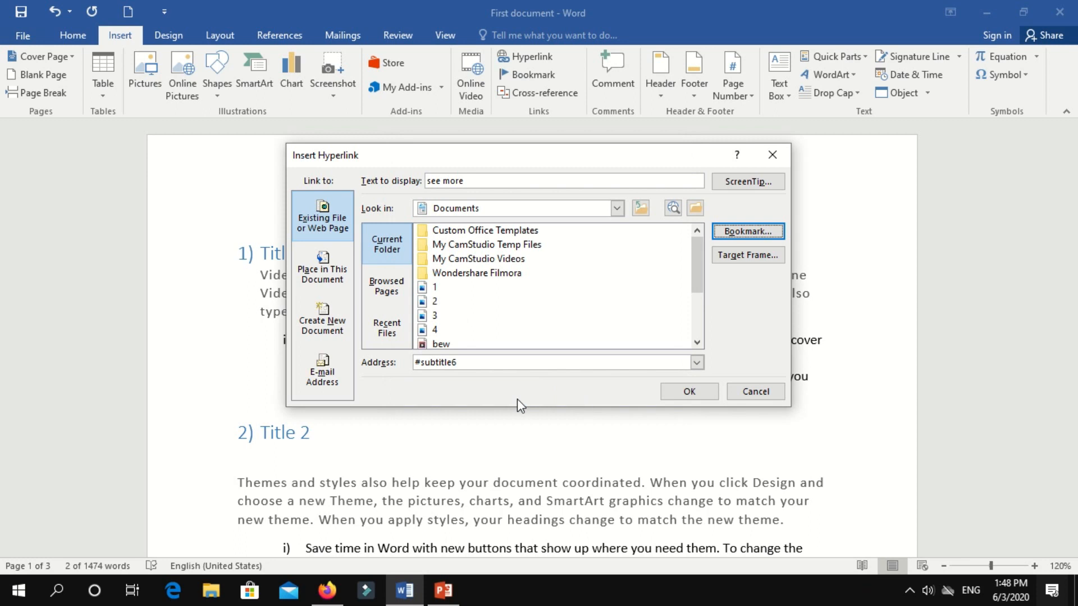
left_click(669, 389)
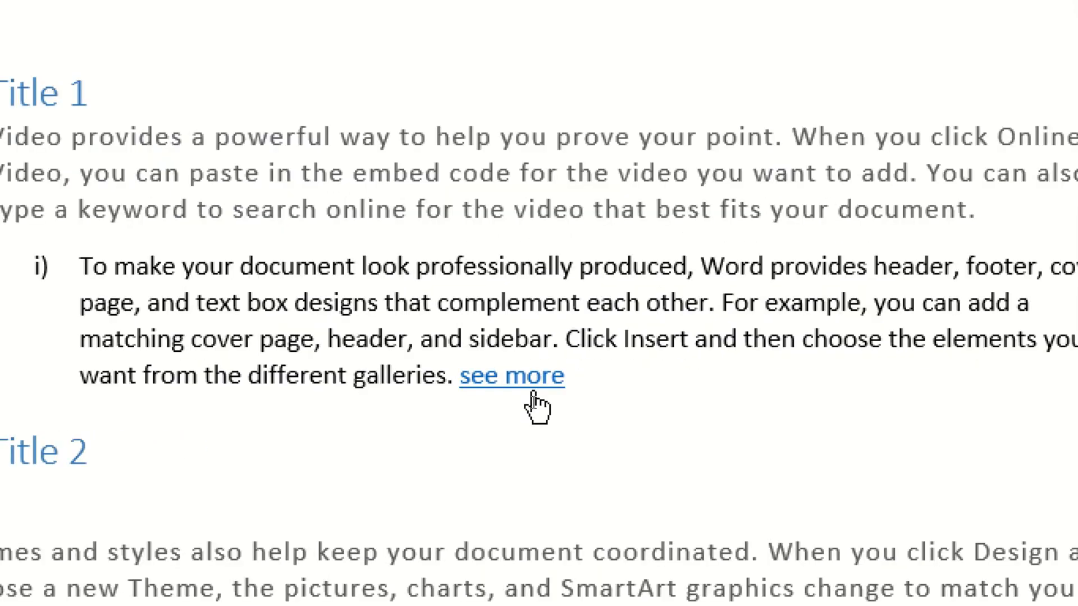
Test the "see more" hyperlink by following it to its target, and return to the beginning of the document
mouse_move(528, 398)
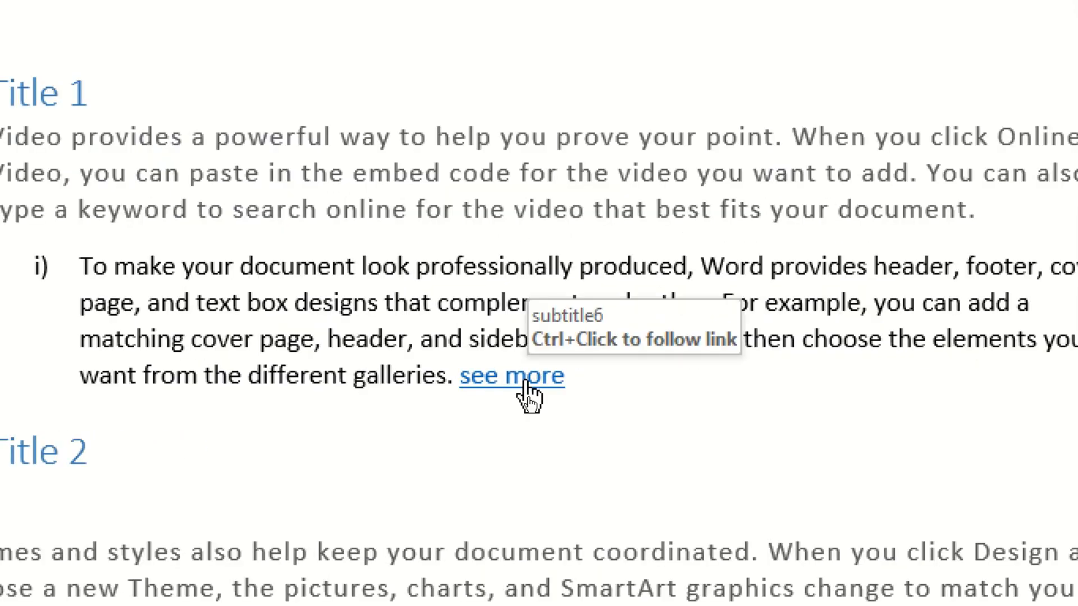
left_click(526, 382, "ctrl")
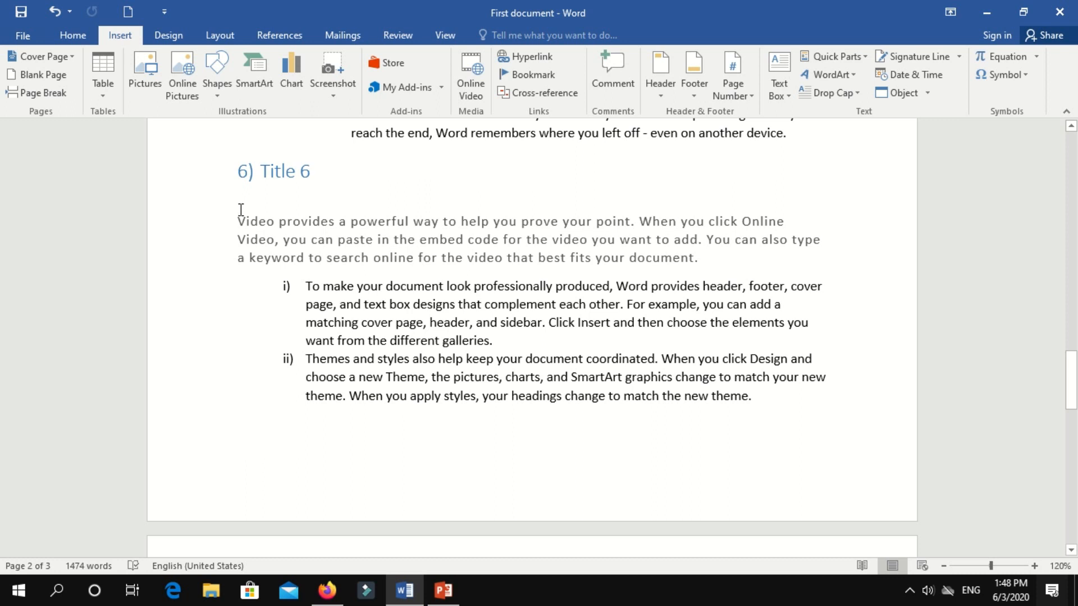
key("ctrl+Home")
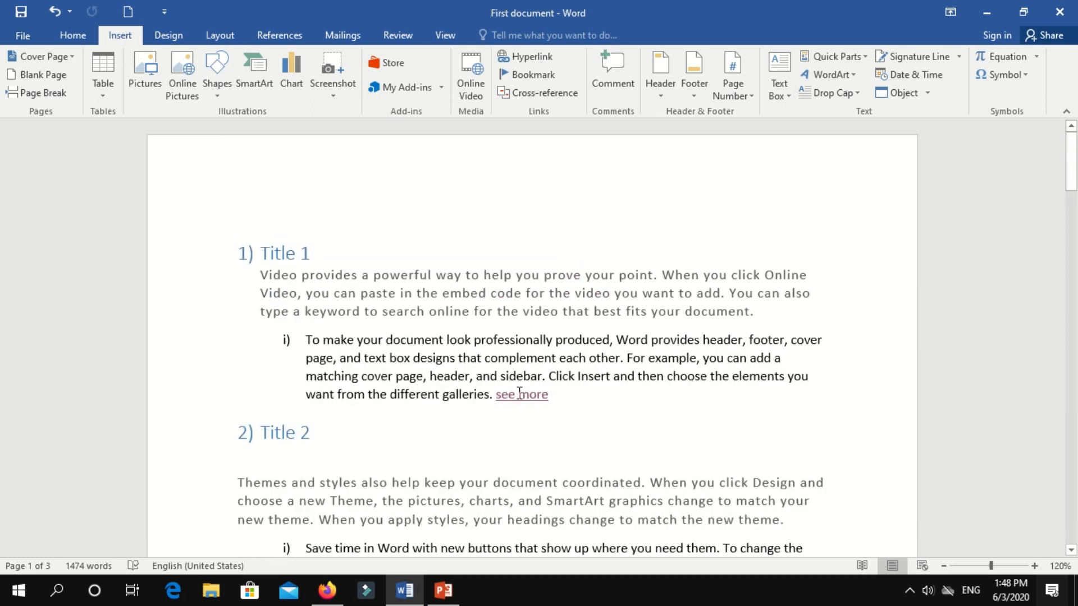
Follow the "see more" hyperlink again and highlight the subtitle paragraph under Title 6 to check the bookmarked target
mouse_move(512, 398)
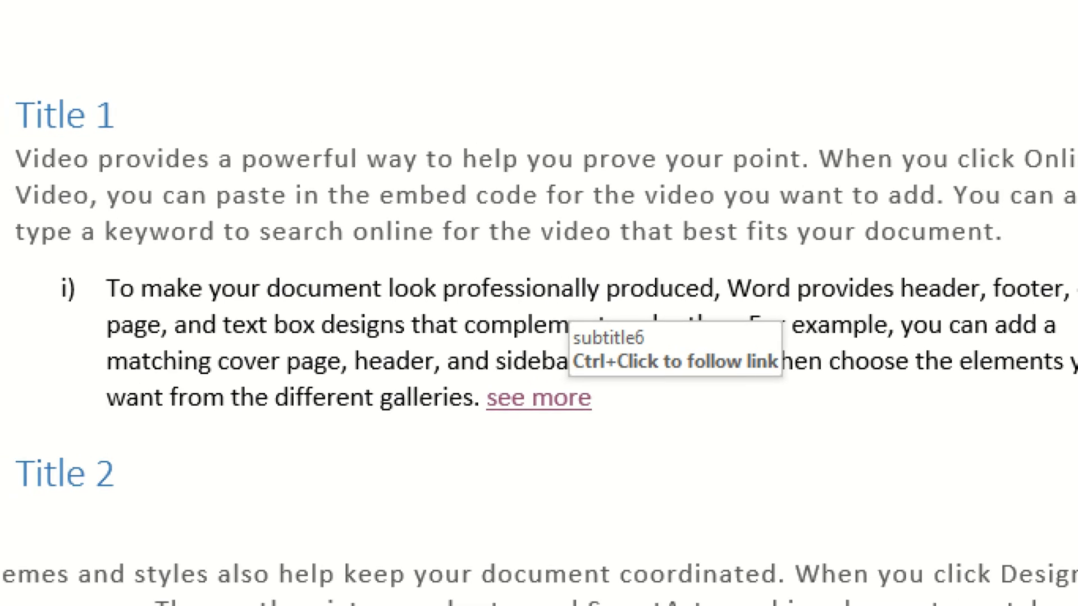
left_click_drag(476, 376, 669, 436)
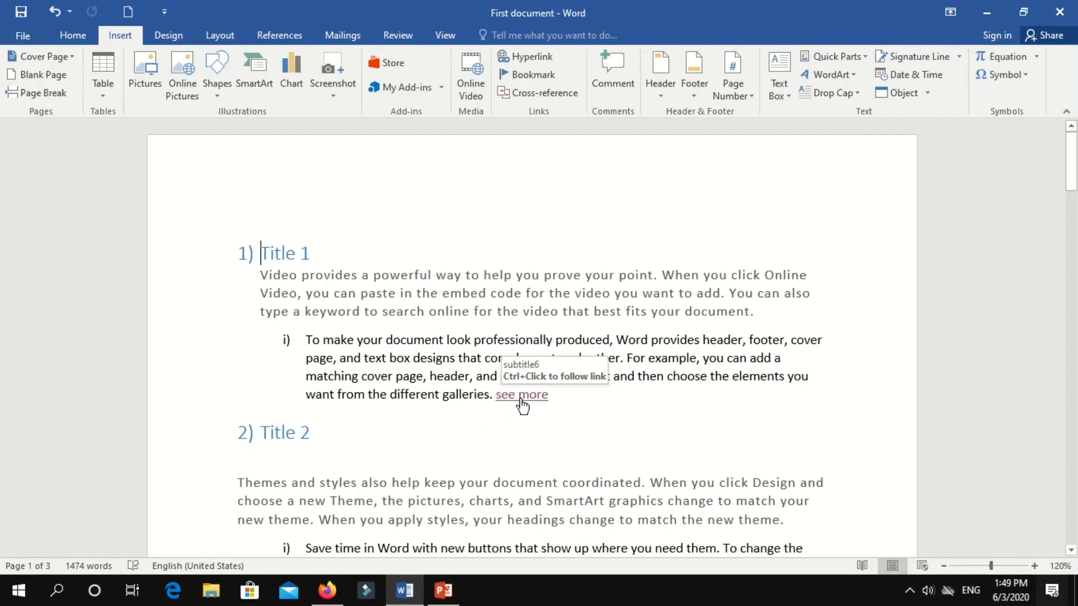
left_click(540, 405, "ctrl")
left_click_drag(236, 221, 722, 264)
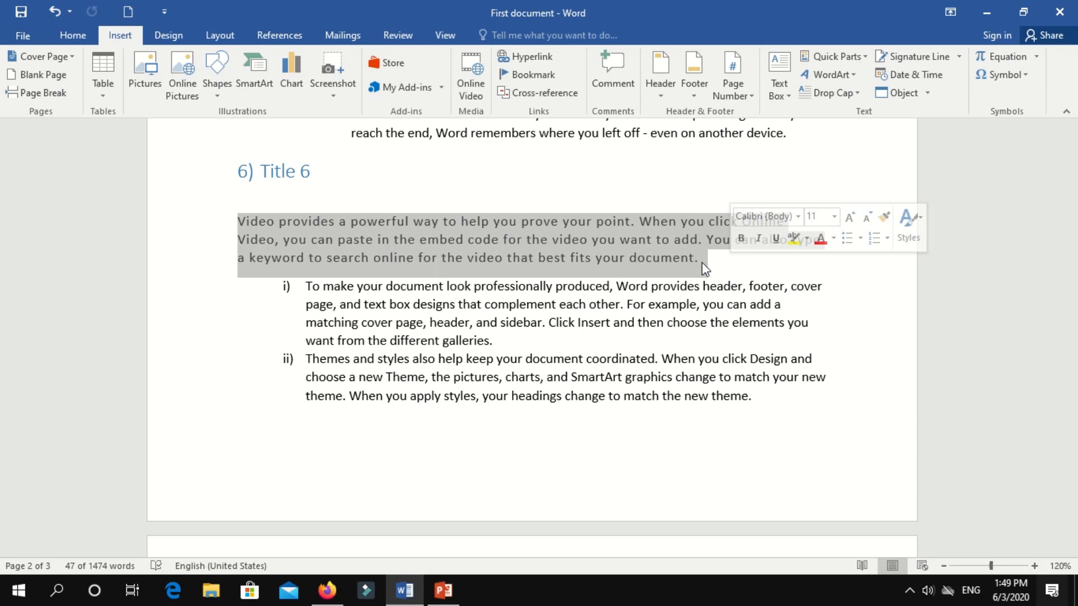
left_click(580, 247)
Add the reference marker [1] directly after the "see more" link in the first list item under Title 1
scroll(551, 264, "up", 5)
scroll(551, 263, "up", 12)
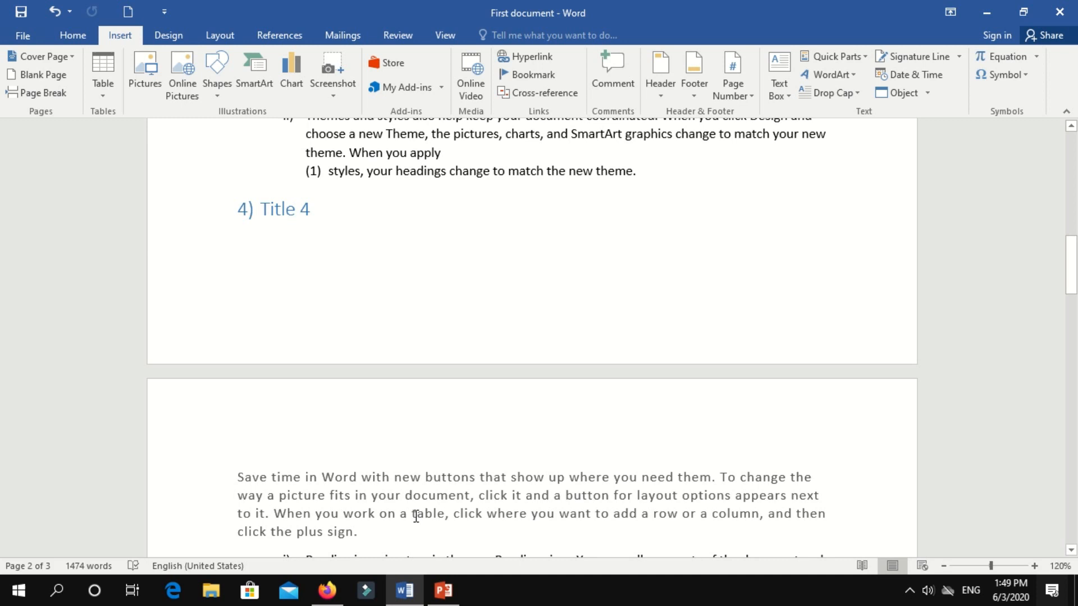
scroll(546, 298, "up", 10)
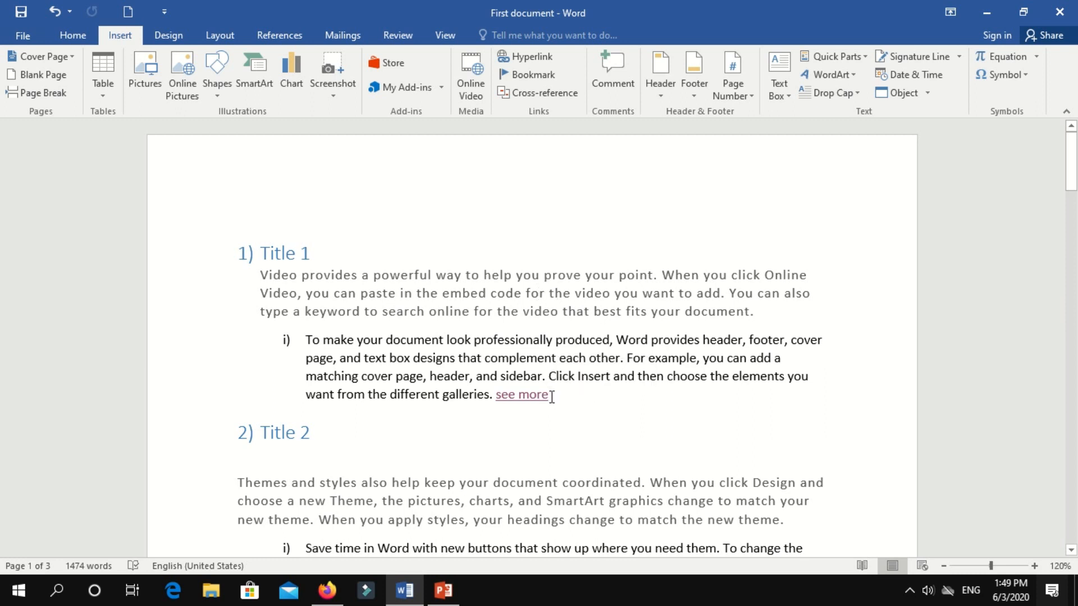
type("[1]")
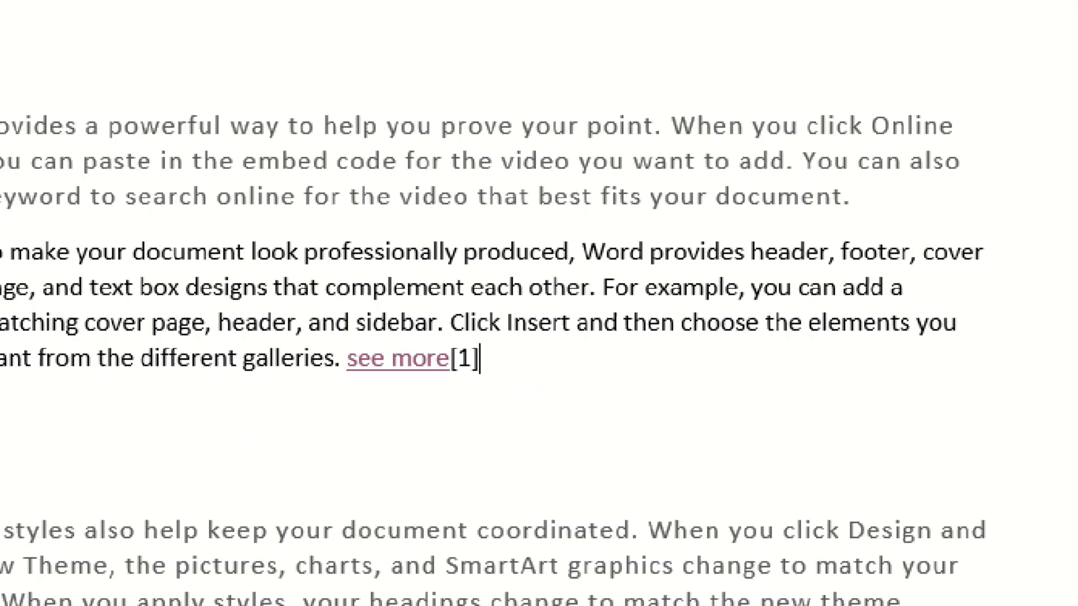
left_click_drag(441, 341, 504, 386)
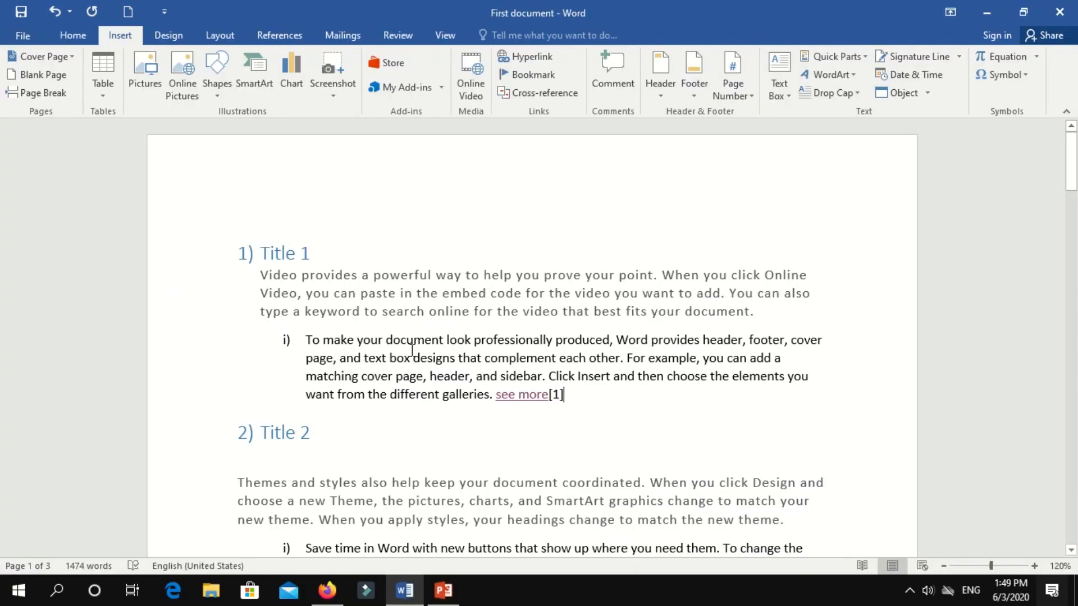
left_click_drag(261, 274, 300, 276)
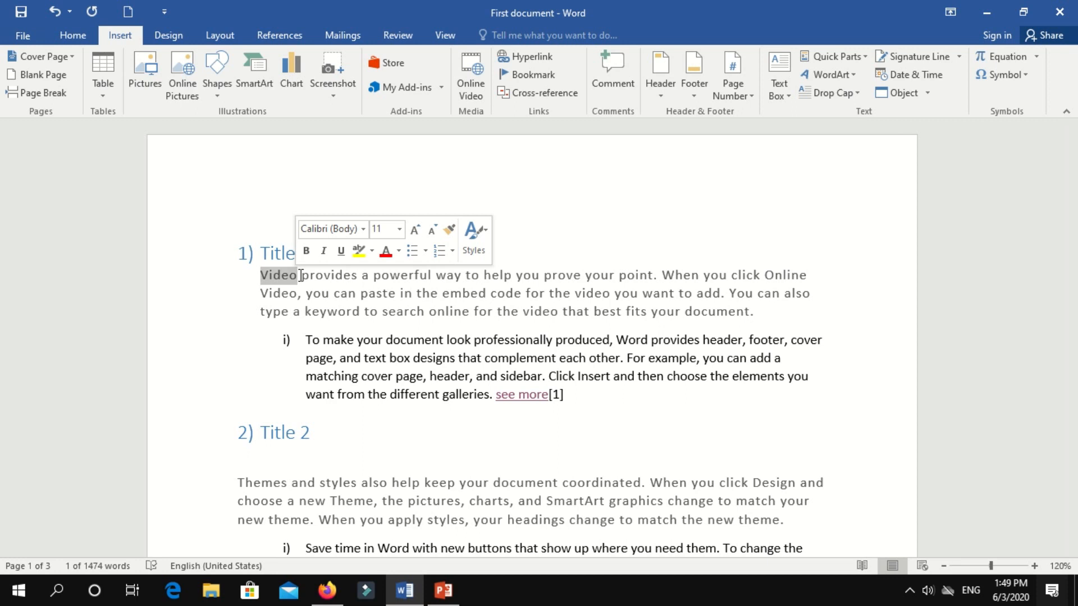
left_click(518, 323)
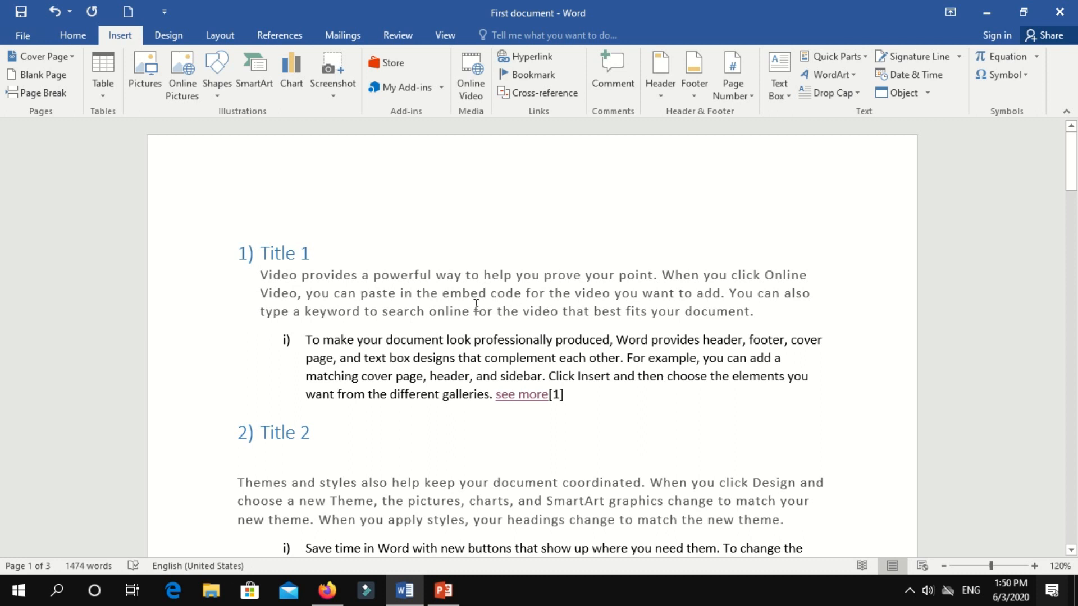
Start a cross-reference at the end of the subtitle paragraph under Title 1, with reference type Bookmark and the title5 bookmark as its target
left_click(762, 312)
left_click(554, 95)
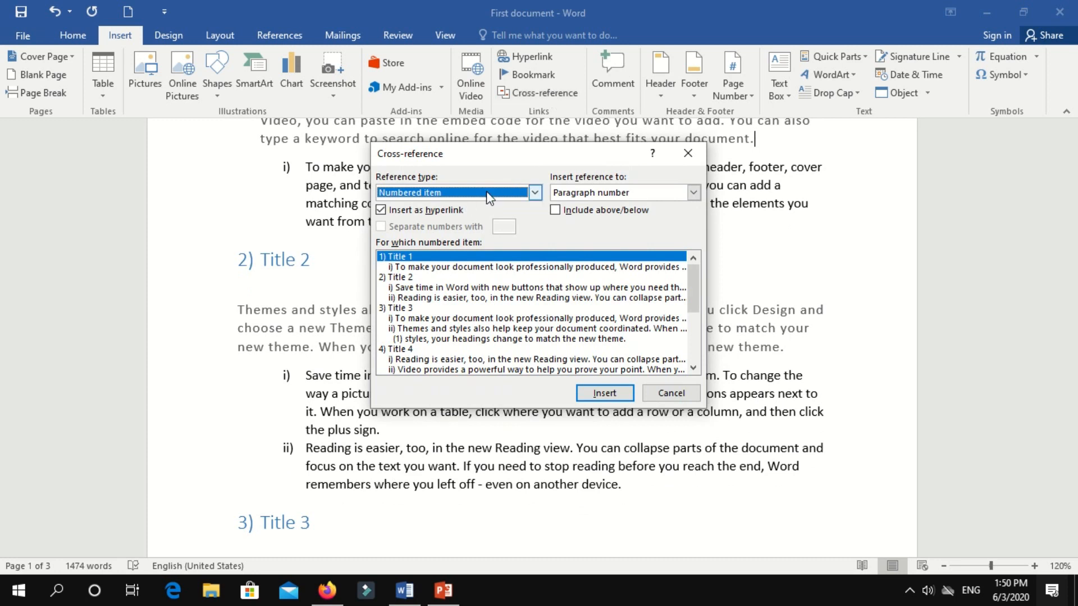
left_click(534, 193)
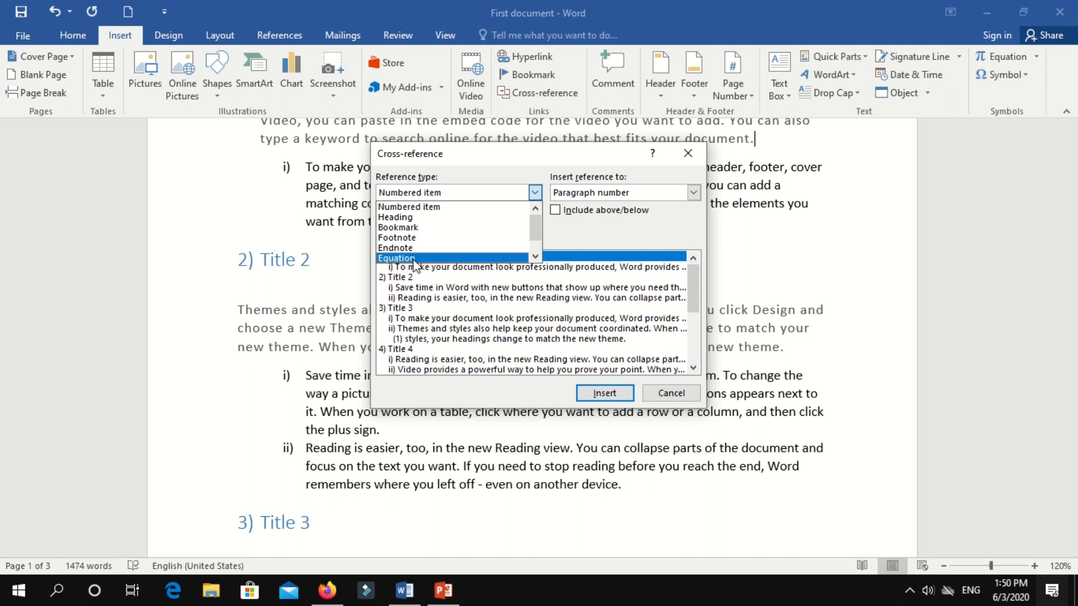
left_click(415, 228)
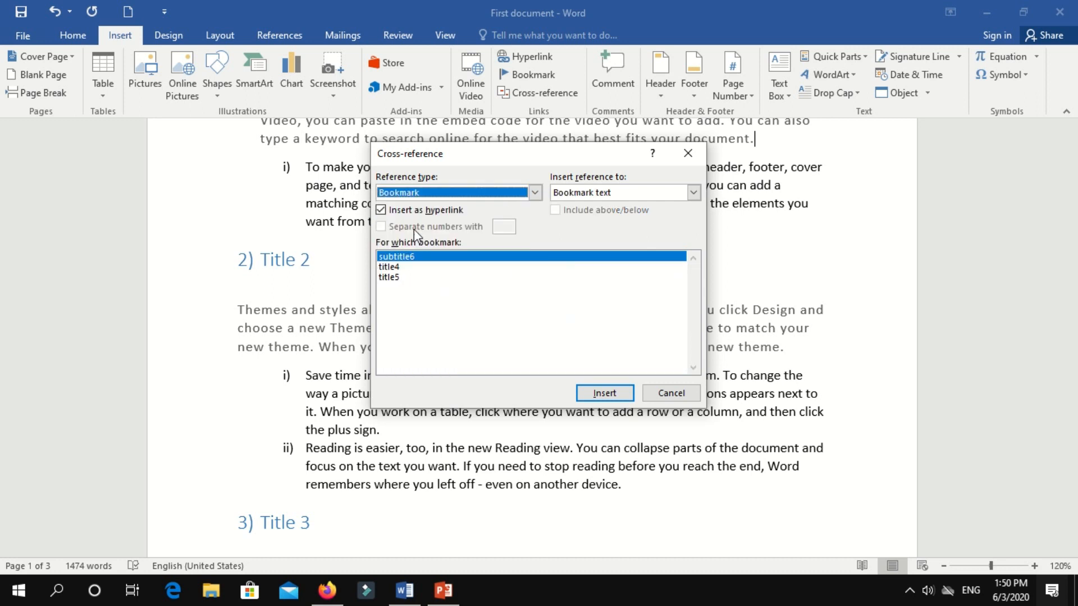
left_click(391, 278)
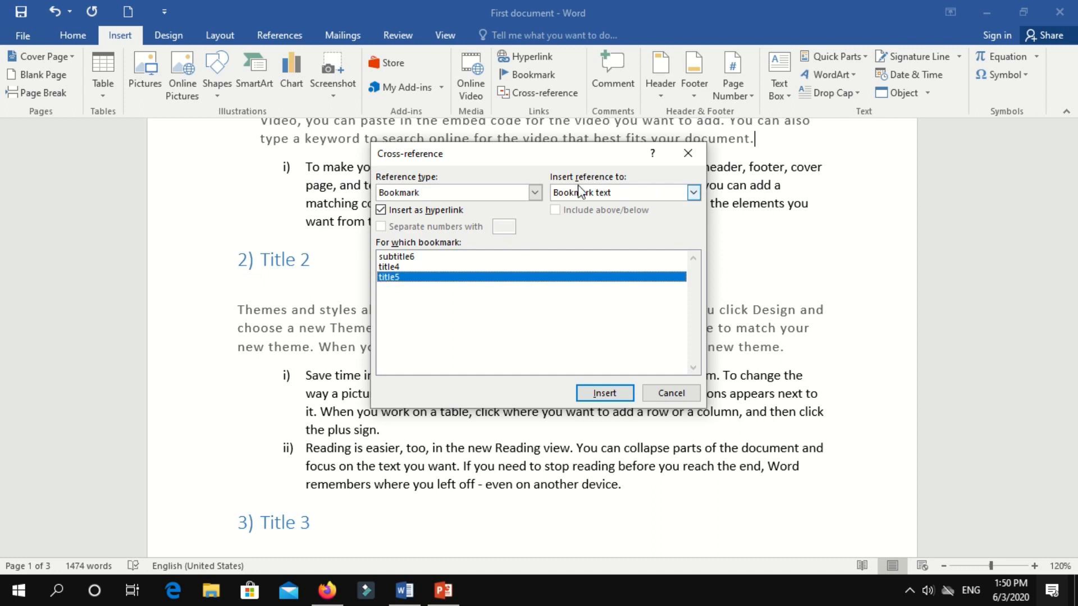
Insert the title5 cross-reference as a paragraph number and test it by following the inserted link to its target
left_click(693, 193)
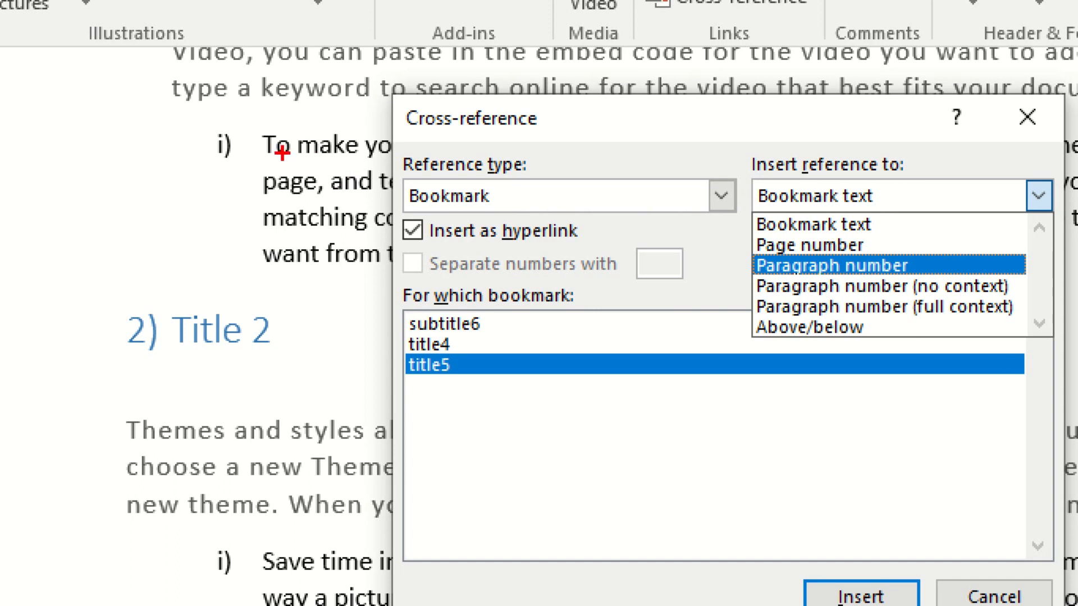
mouse_move(246, 109)
left_mouse_down()
mouse_move(304, 253)
mouse_move(337, 261)
left_mouse_up()
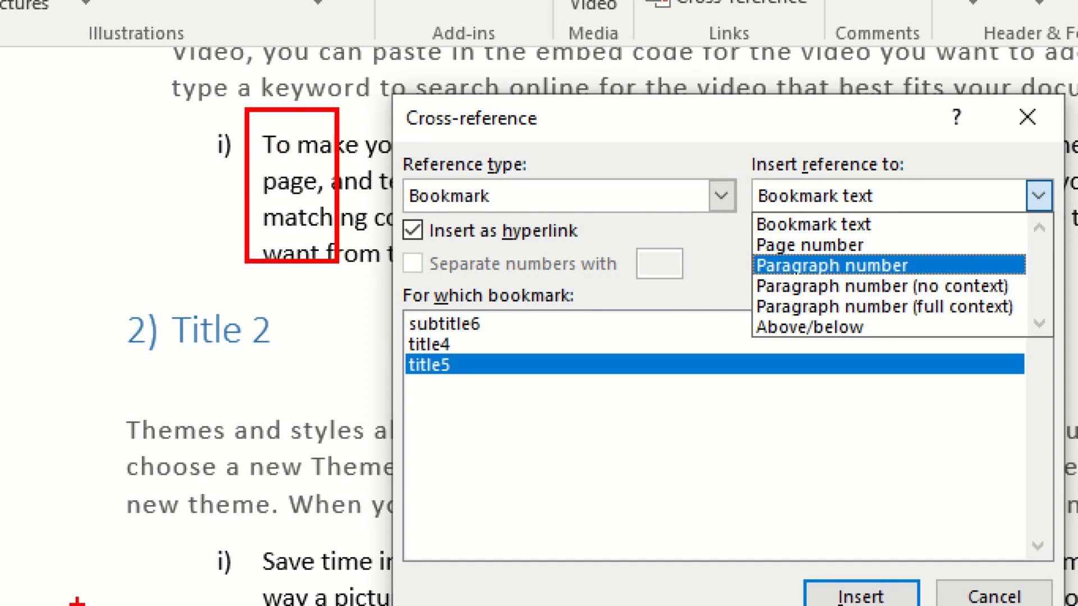
left_click_drag(111, 403, 256, 499)
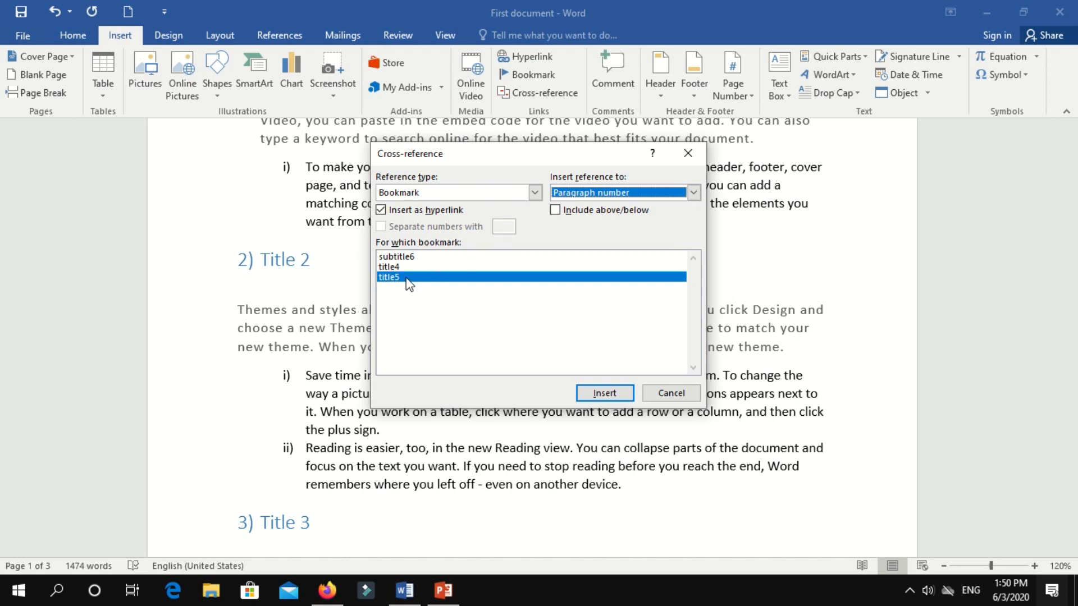
left_click_drag(614, 163, 534, 168)
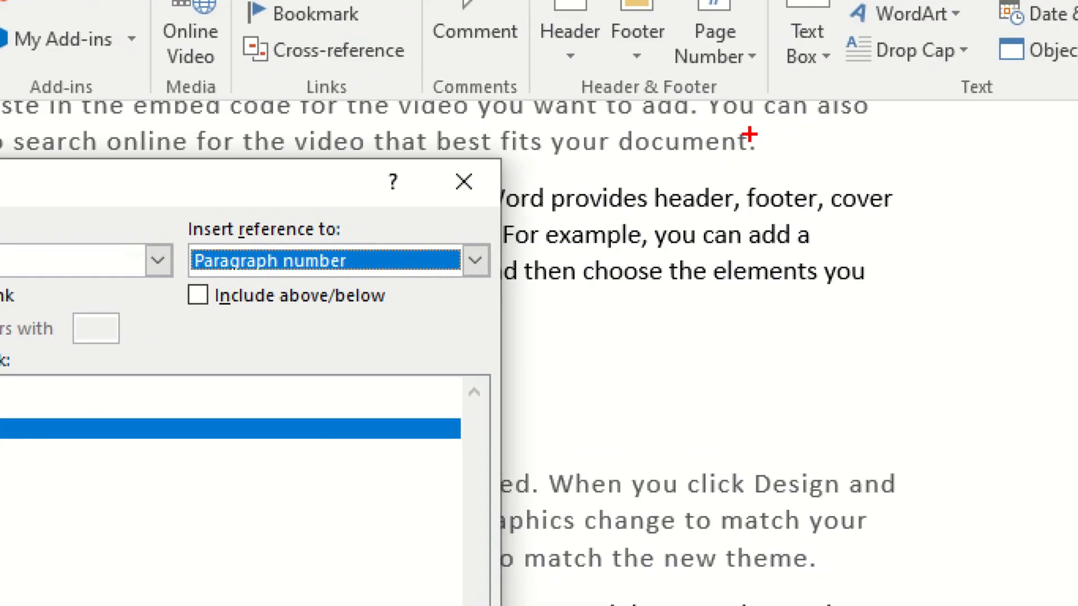
left_click_drag(750, 118, 786, 165)
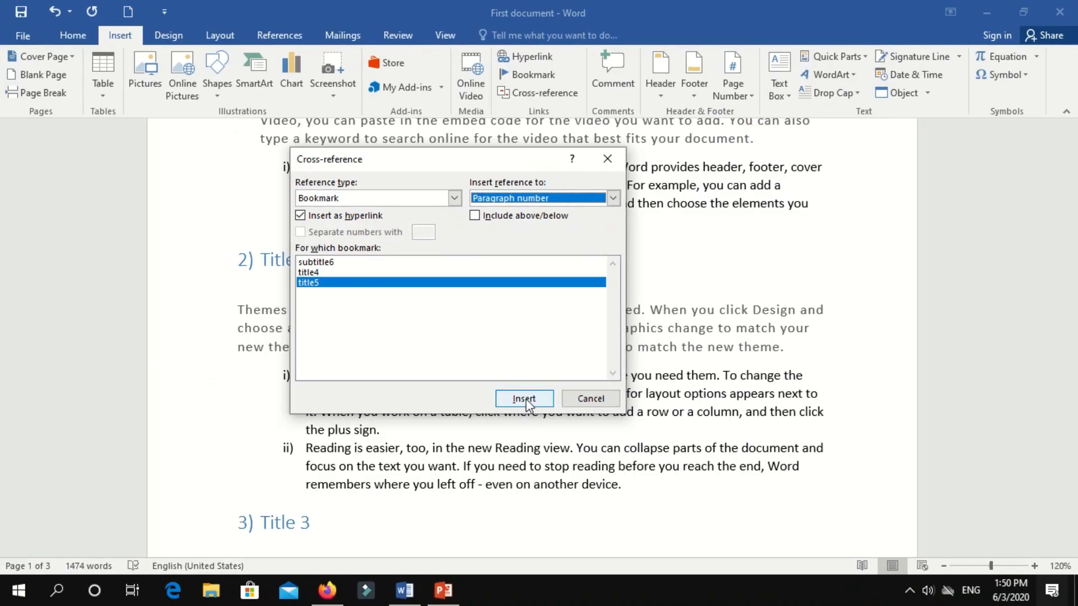
left_click(523, 399)
left_click(581, 399)
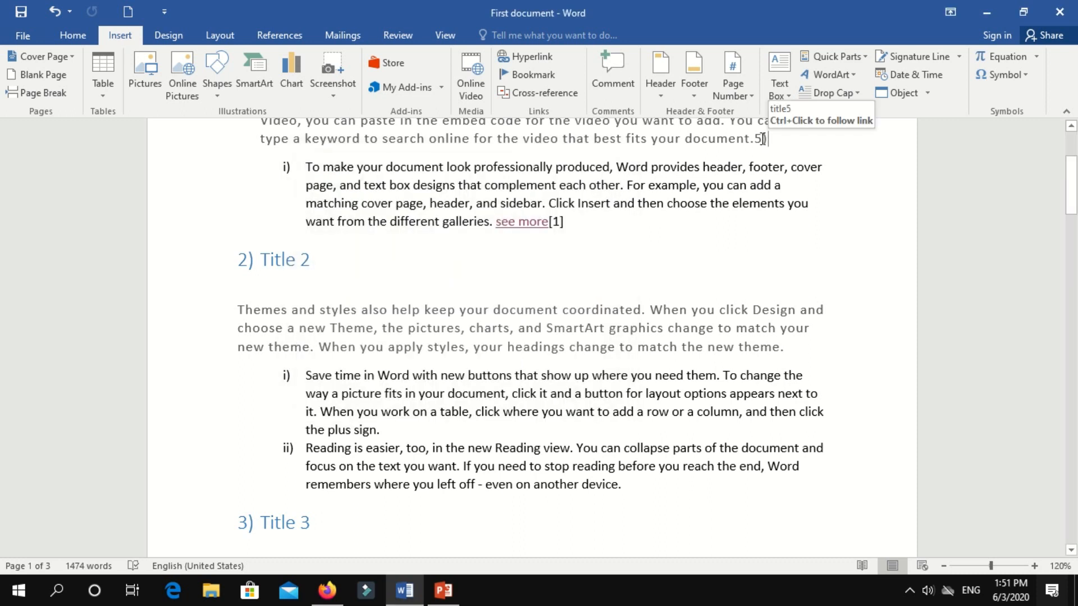
left_click(763, 138, "ctrl")
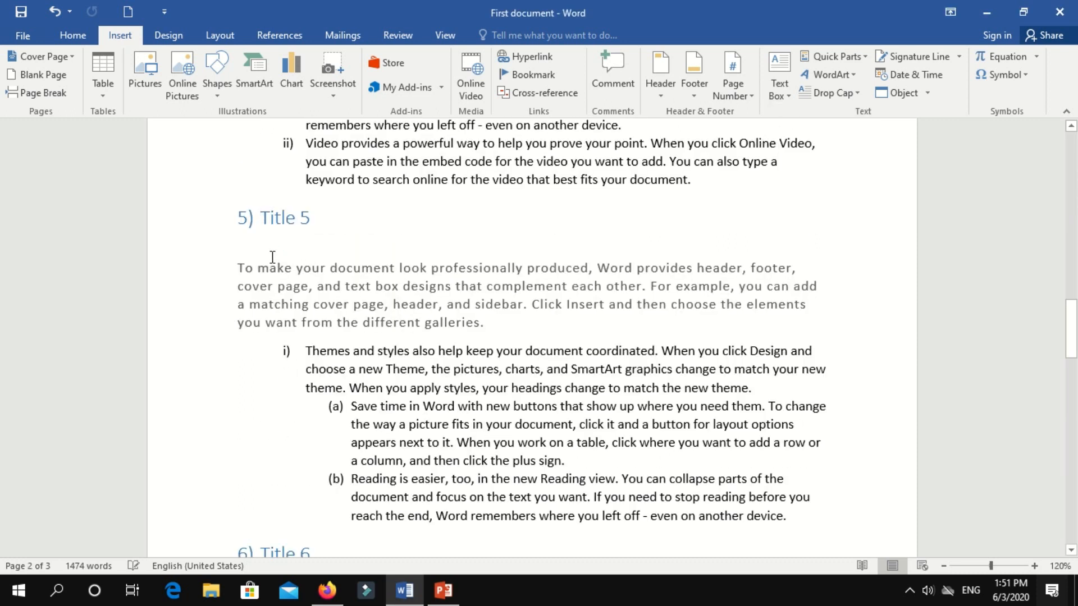